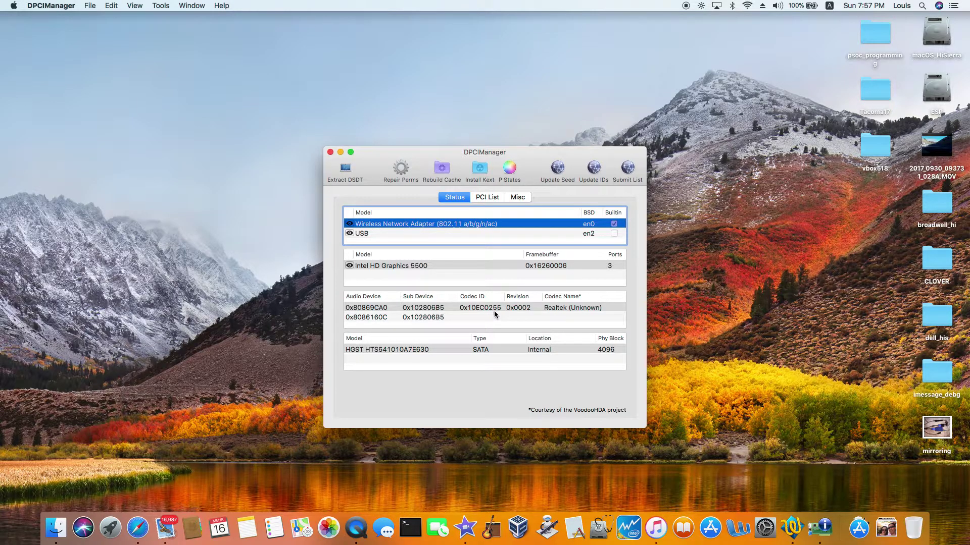
# Close DPCIManager and check the contents of the ESP volume in Finder, closing its window when done
pyautogui.click(331, 152)
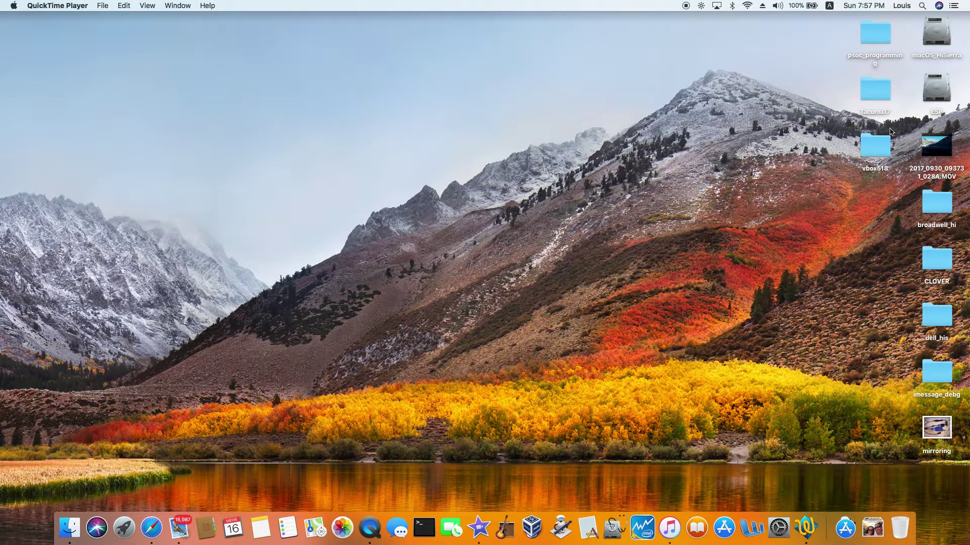
pyautogui.doubleClick(935, 83)
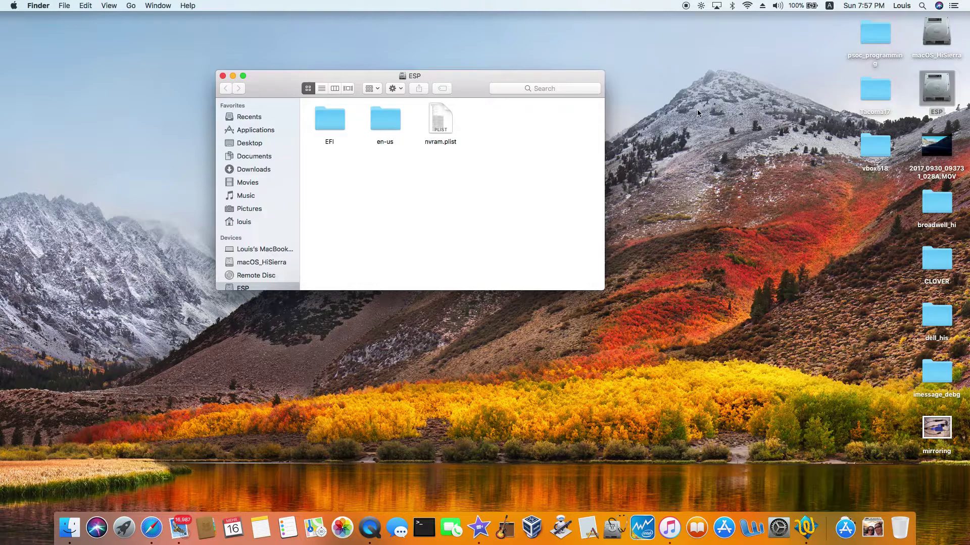
pyautogui.click(223, 77)
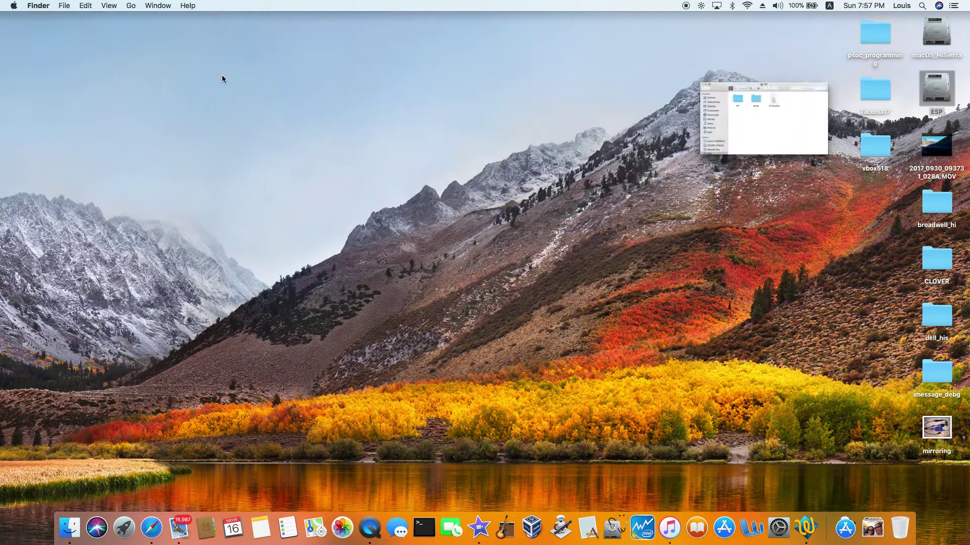
# Open the System/Library/Extensions folder on the macOS_HiSierra drive
pyautogui.doubleClick(935, 54)
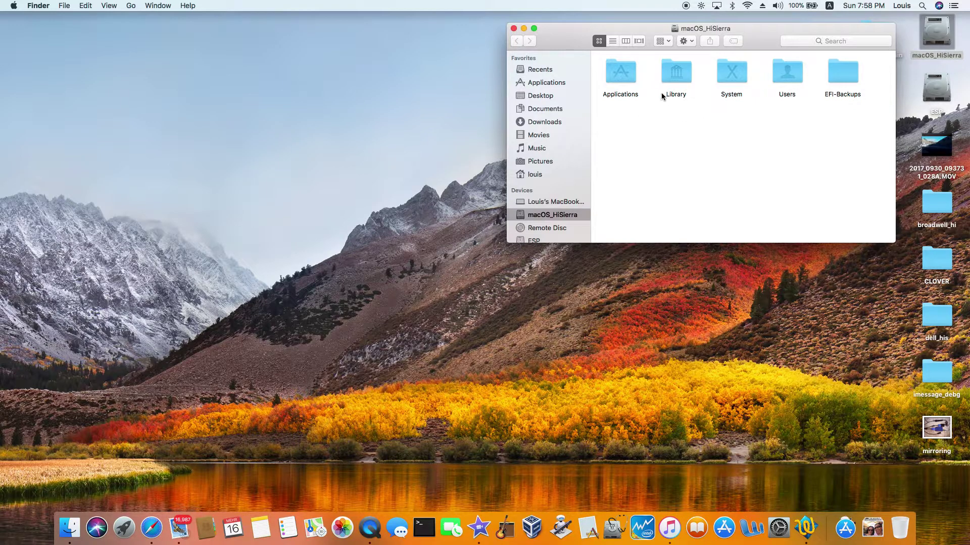
pyautogui.doubleClick(732, 85)
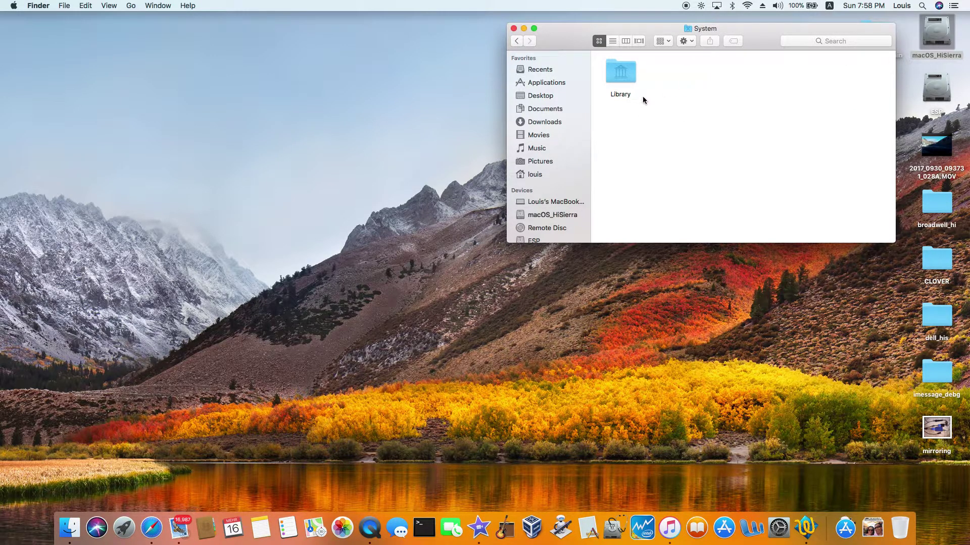
pyautogui.doubleClick(619, 76)
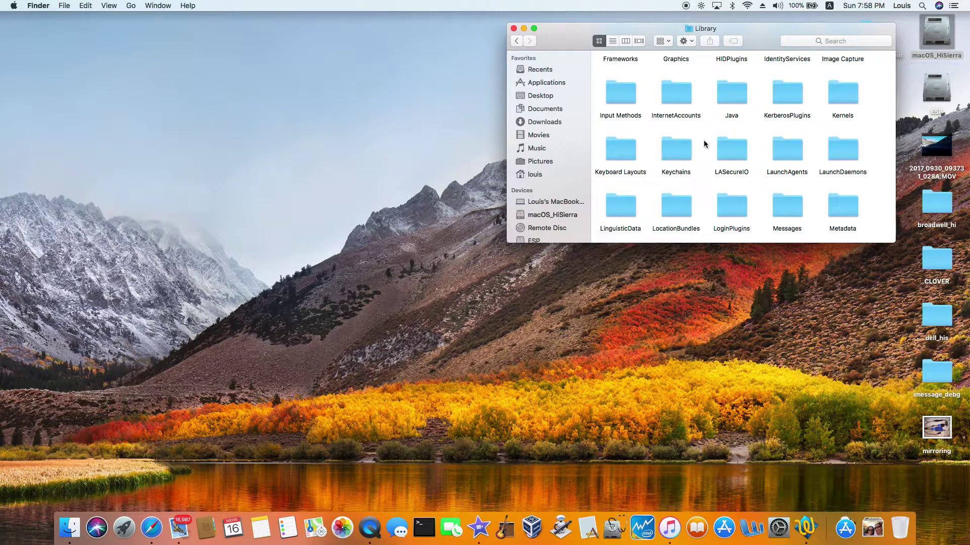
pyautogui.scroll(-1, 703, 134)
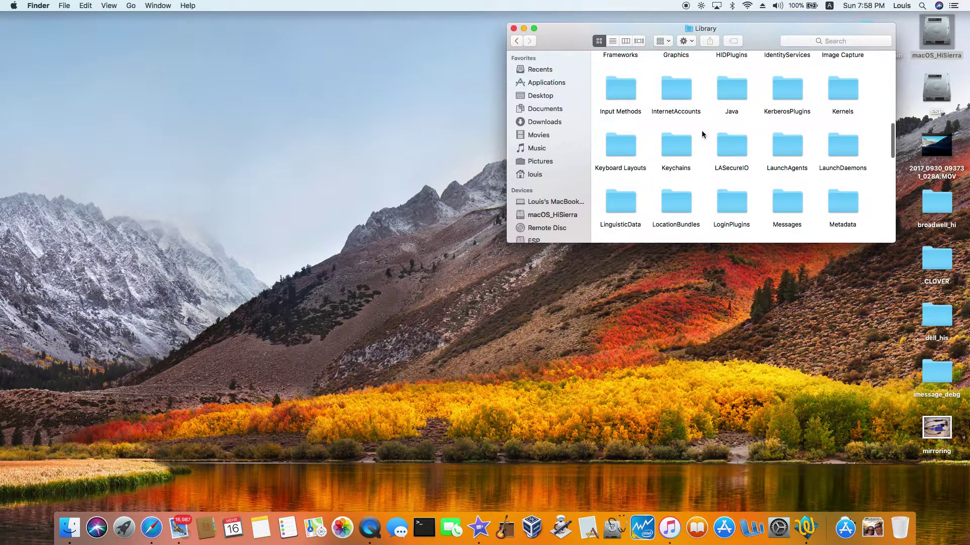
pyautogui.scroll(3, 702, 134)
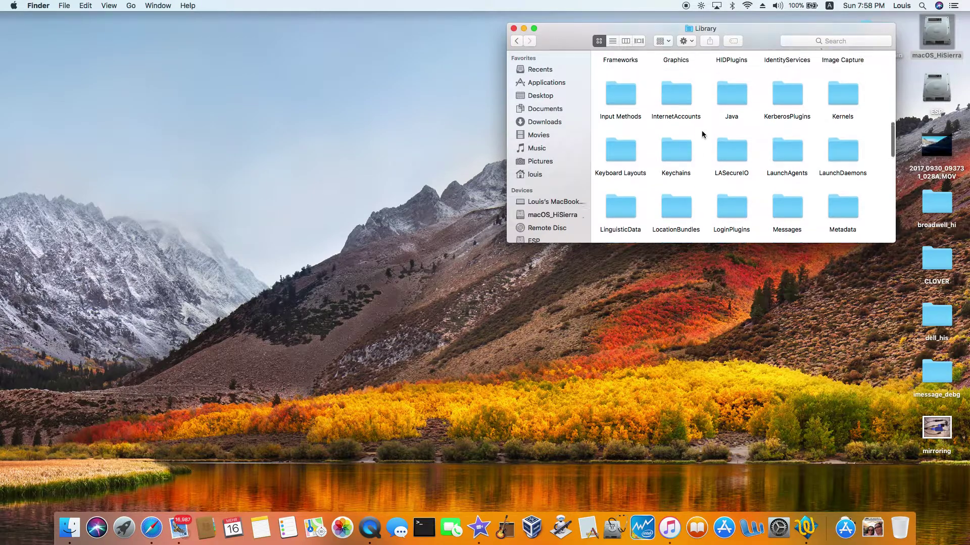
pyautogui.scroll(-1, 702, 133)
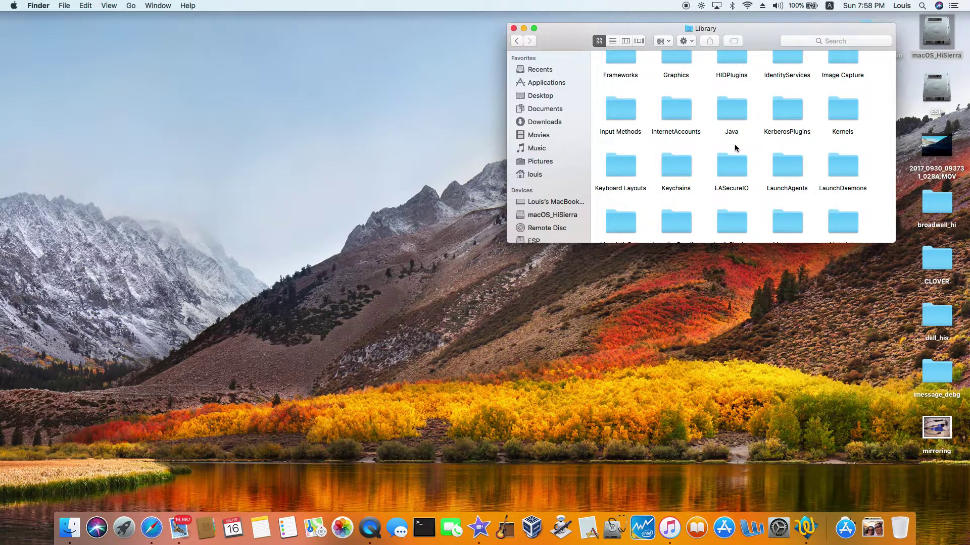
pyautogui.scroll(1, 734, 134)
pyautogui.scroll(10, 733, 134)
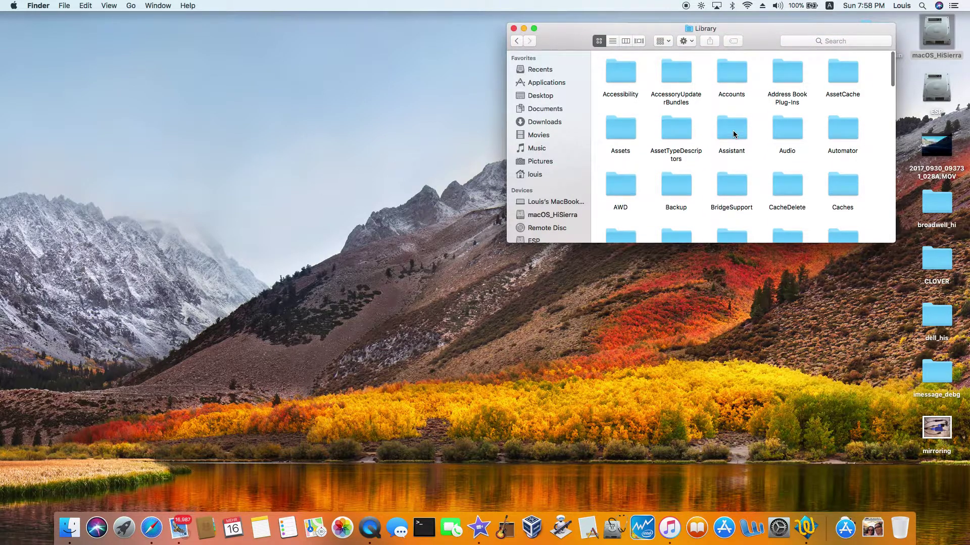
pyautogui.scroll(-8, 712, 146)
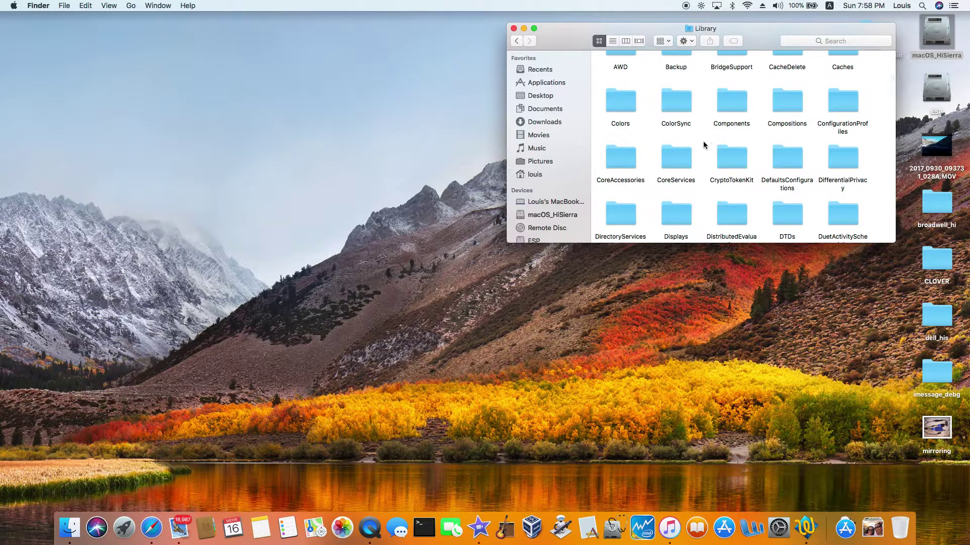
pyautogui.scroll(-2, 702, 170)
pyautogui.scroll(-1, 701, 170)
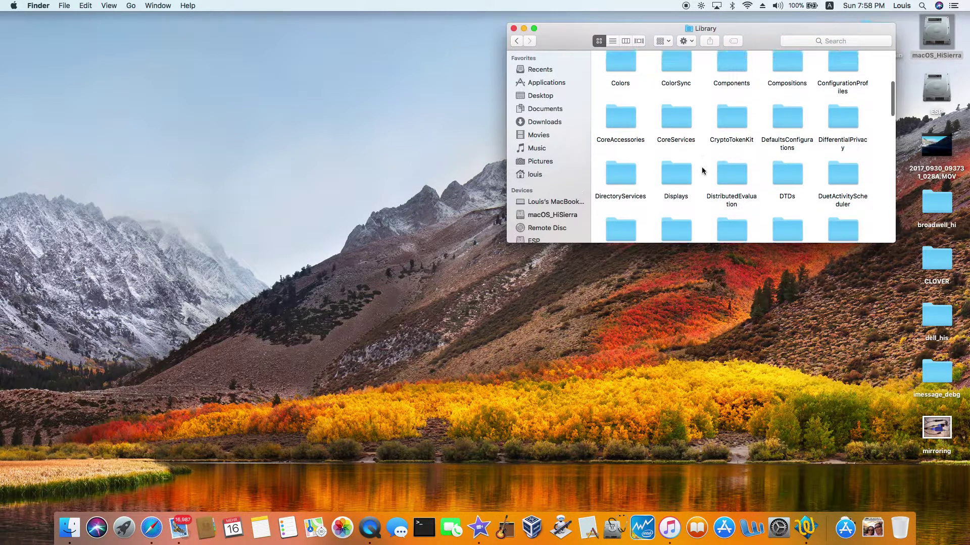
pyautogui.scroll(-2, 702, 171)
pyautogui.doubleClick(679, 200)
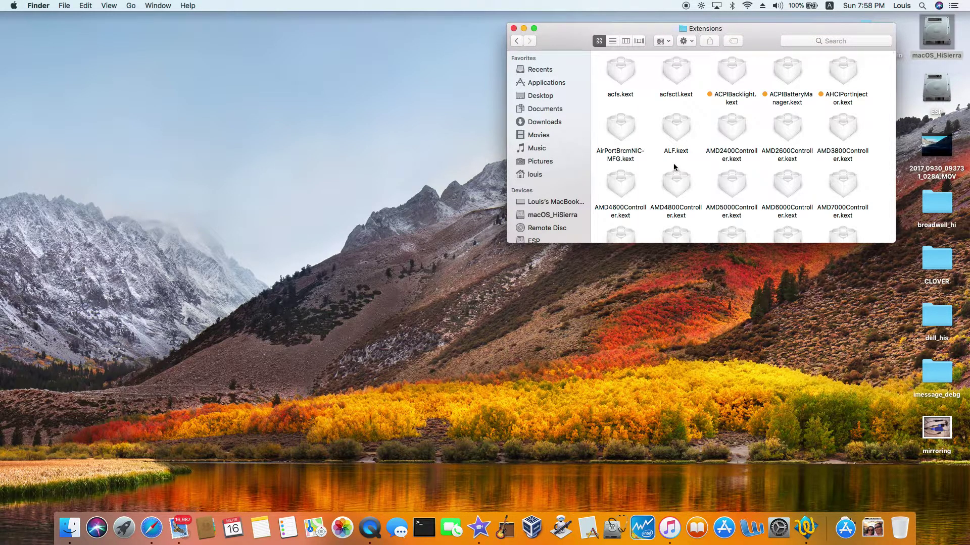
# Check the file information of AppleALC.kext in the Extensions folder and close the info window
pyautogui.scroll(-10, 674, 167)
pyautogui.scroll(-10, 673, 167)
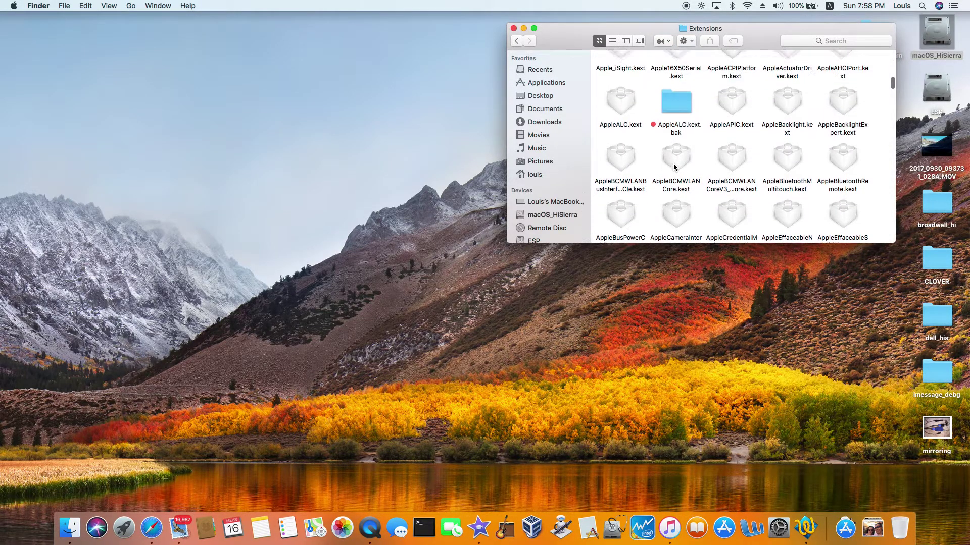
pyautogui.scroll(1, 673, 167)
pyautogui.click(618, 107)
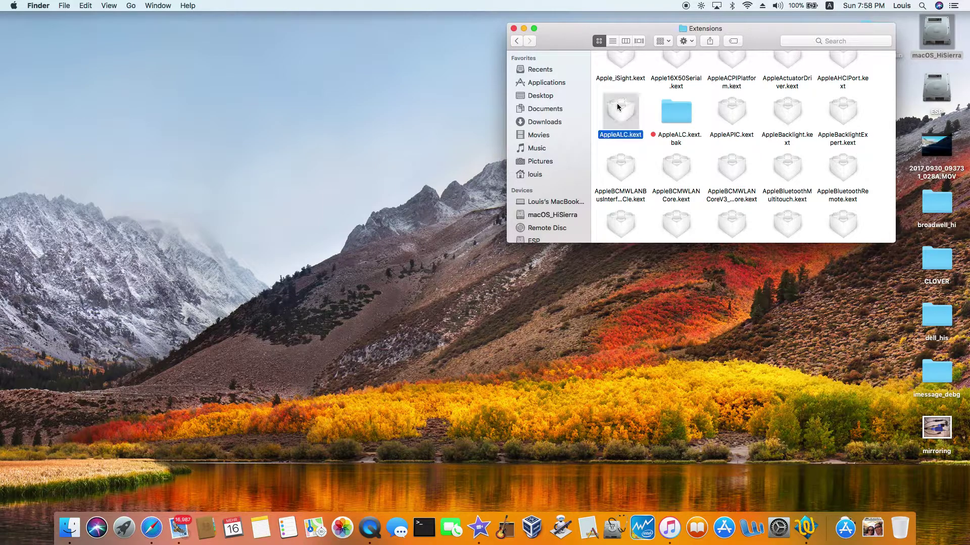
pyautogui.rightClick(618, 107)
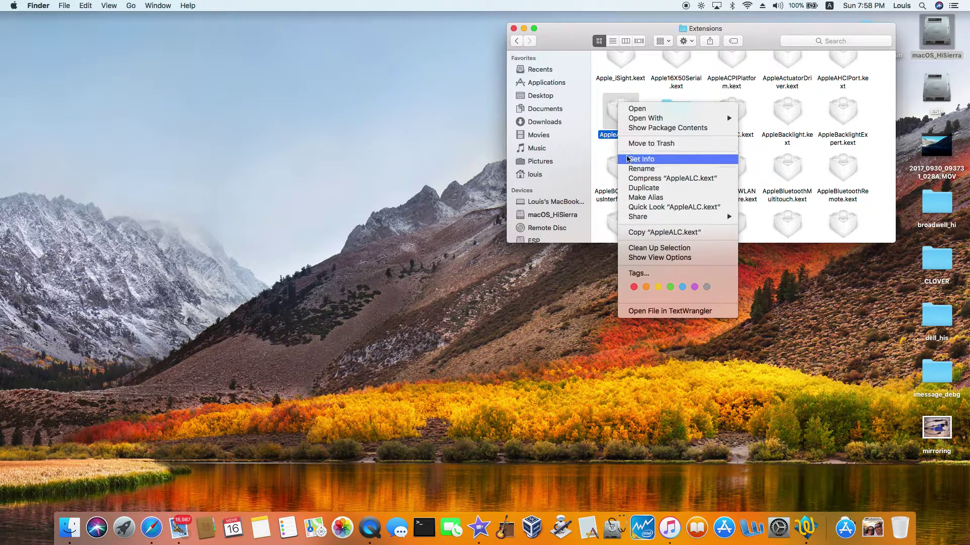
pyautogui.click(641, 159)
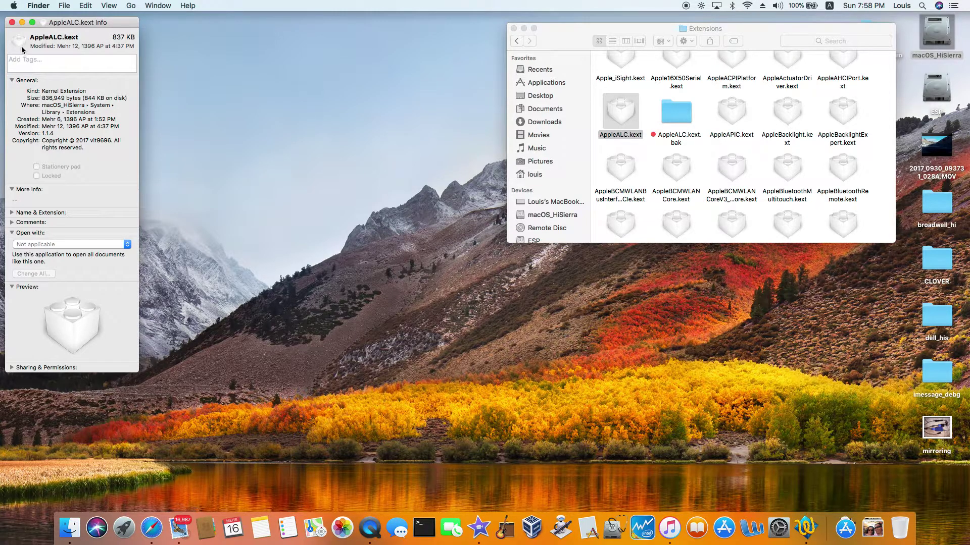
pyautogui.click(13, 23)
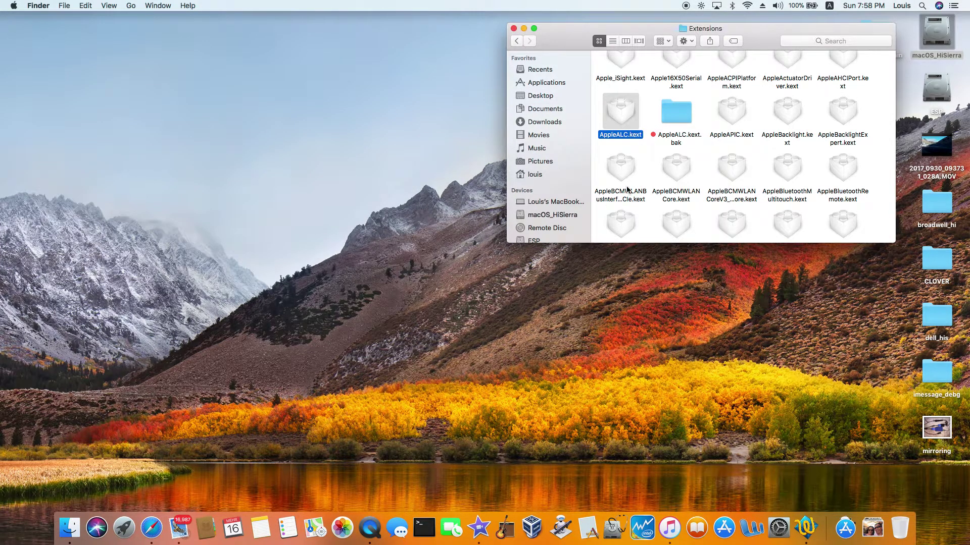
# Locate CodecCommander.kext in the Extensions folder, show its package contents and open the Contents folder
pyautogui.scroll(-10, 622, 191)
pyautogui.scroll(-10, 632, 190)
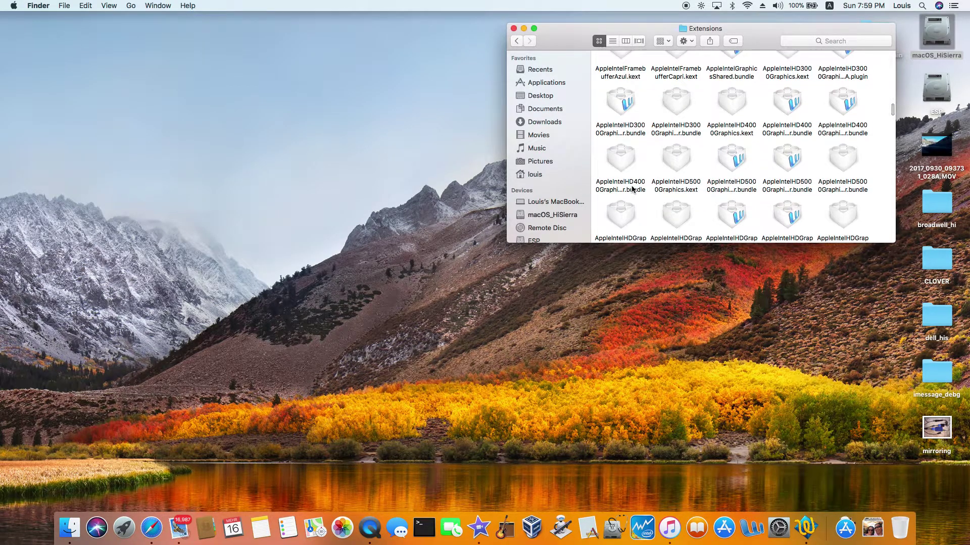
pyautogui.scroll(-15, 632, 189)
pyautogui.scroll(-5, 632, 190)
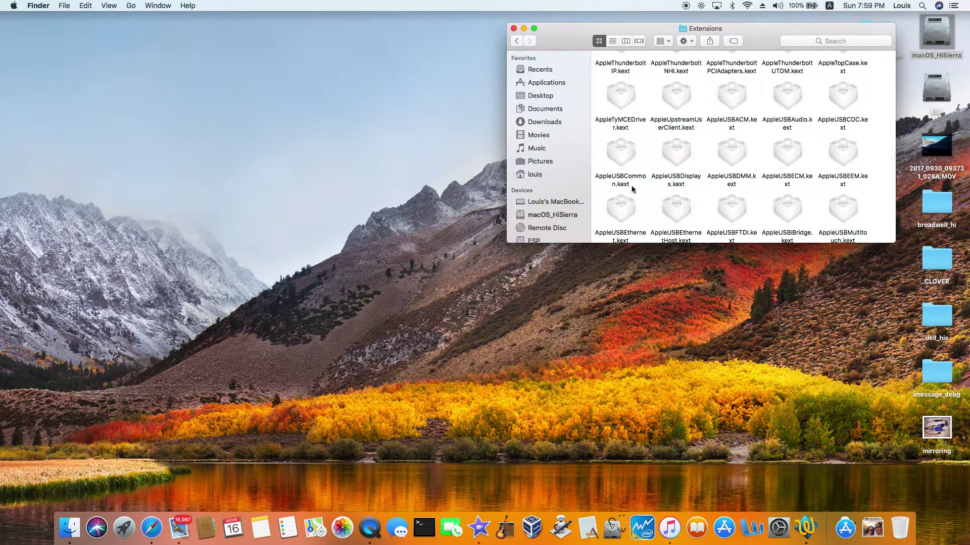
pyautogui.scroll(-3, 632, 189)
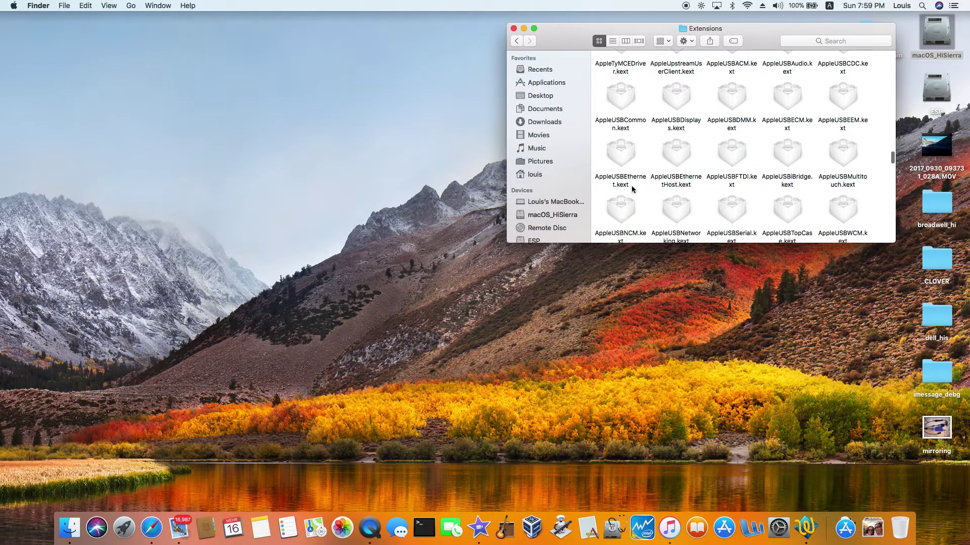
pyautogui.scroll(-3, 631, 189)
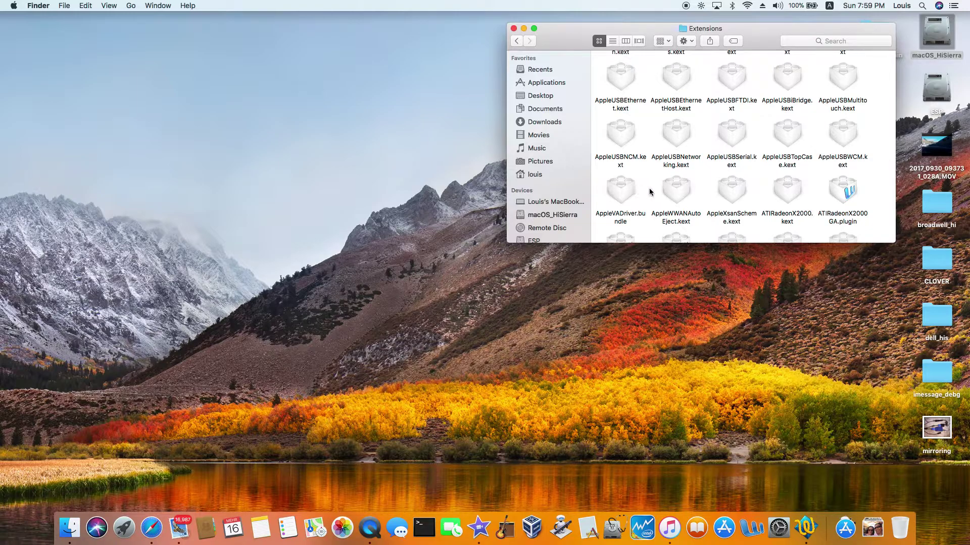
pyautogui.scroll(-5, 656, 192)
pyautogui.scroll(-1, 656, 192)
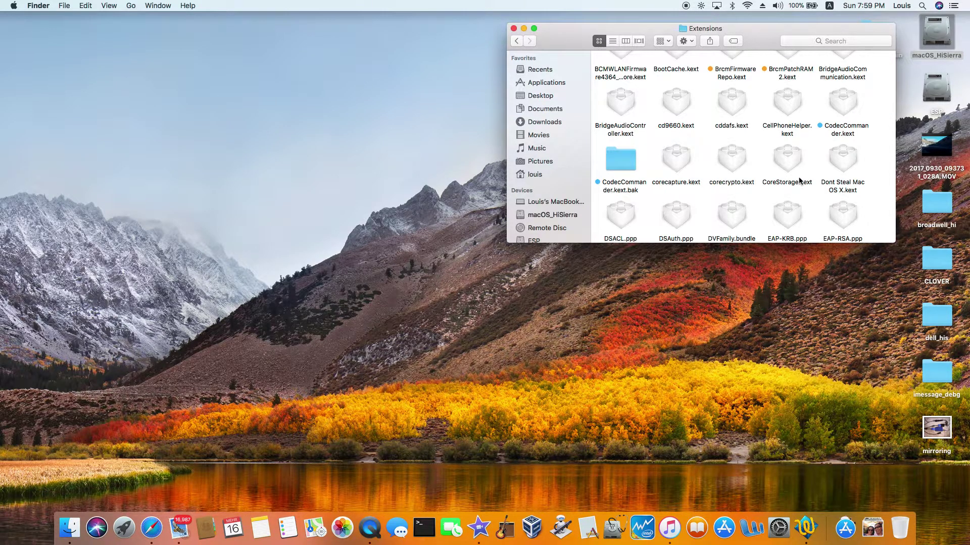
pyautogui.click(845, 106)
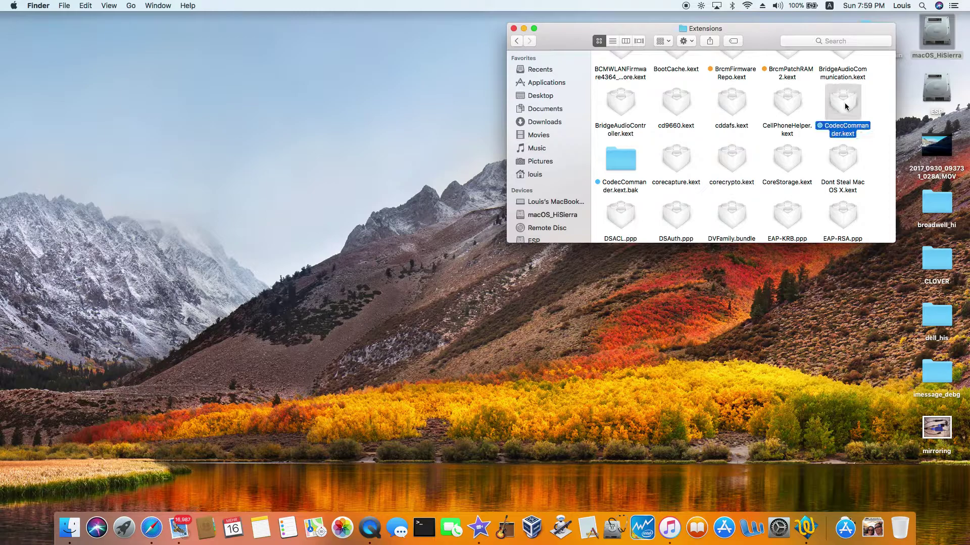
pyautogui.rightClick(846, 106)
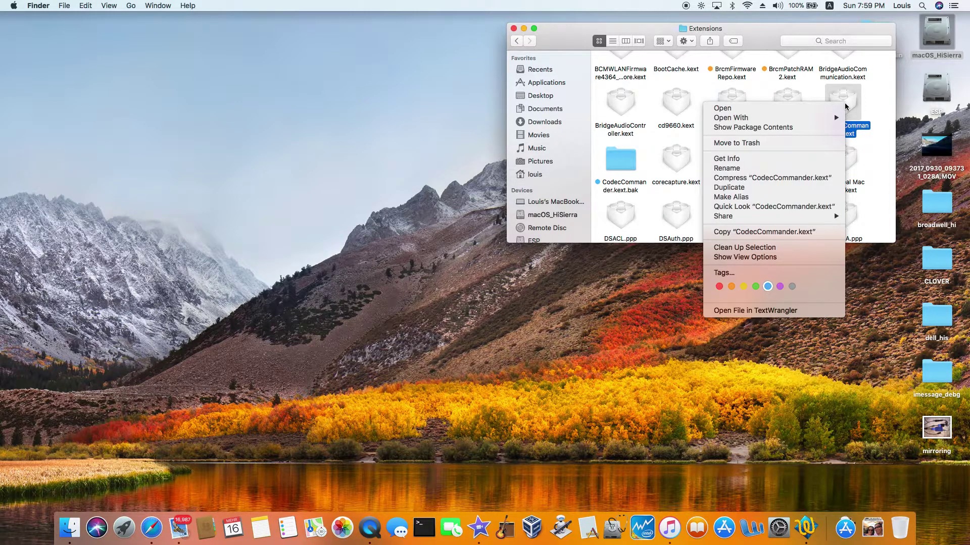
pyautogui.click(818, 129)
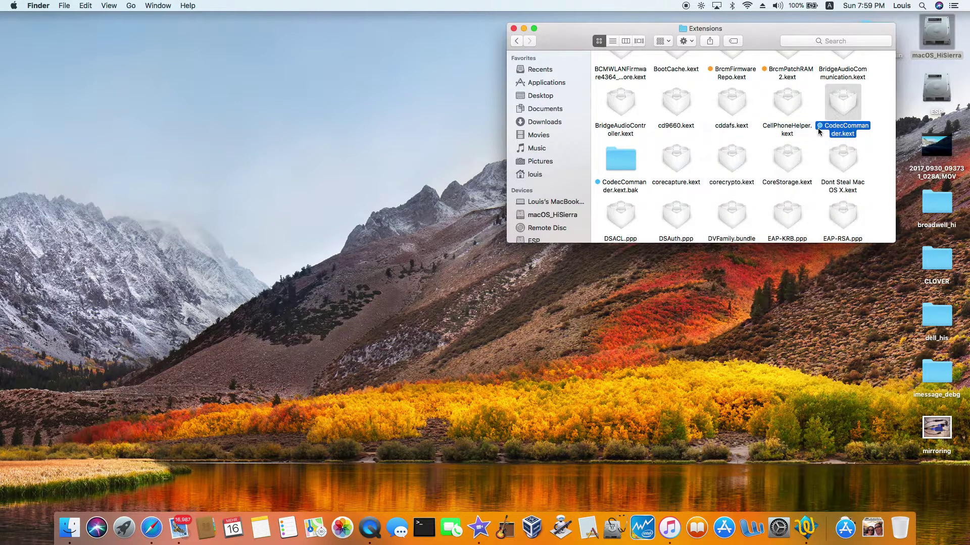
pyautogui.doubleClick(626, 72)
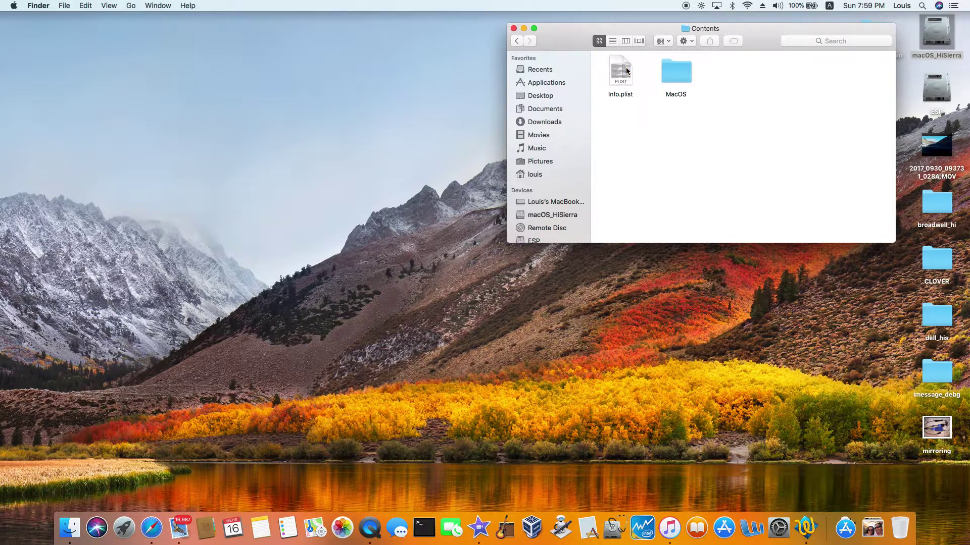
# Open CodecCommander.kext's Info.plist in TextWrangler
pyautogui.click(620, 77)
pyautogui.doubleClick(619, 76)
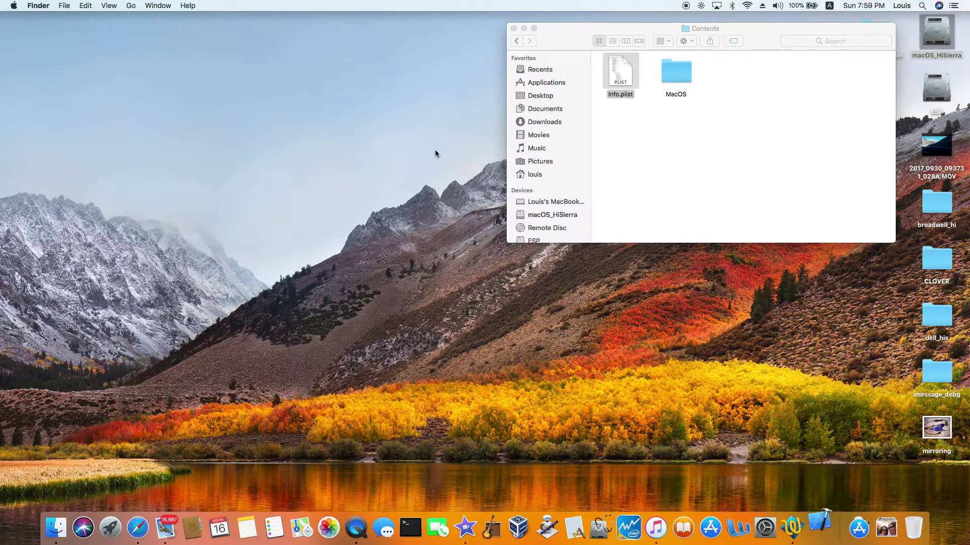
pyautogui.rightClick(622, 75)
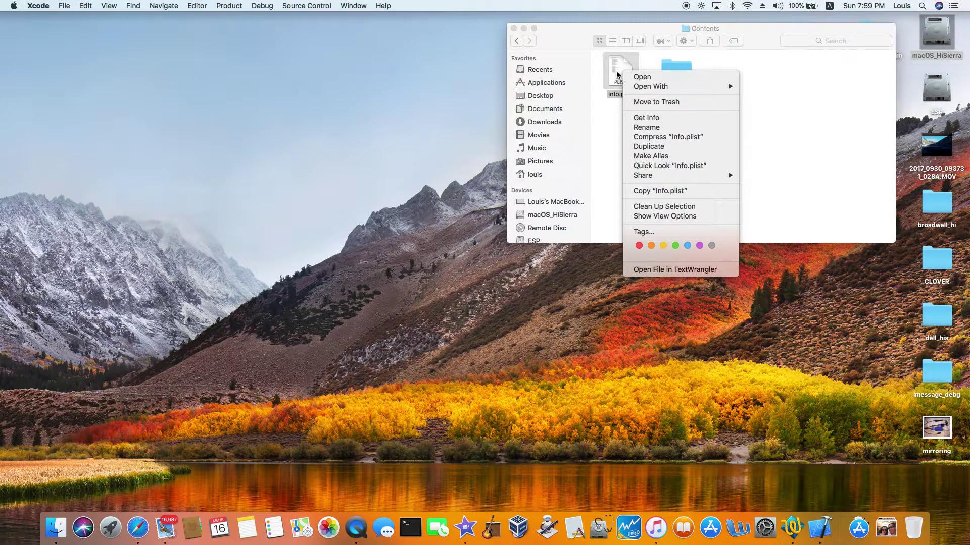
pyautogui.moveTo(706, 91)
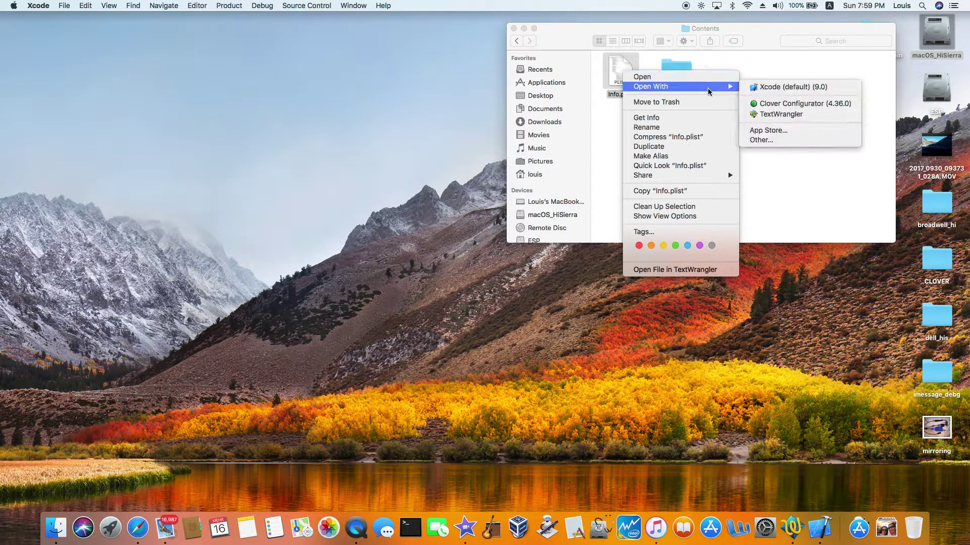
pyautogui.click(761, 115)
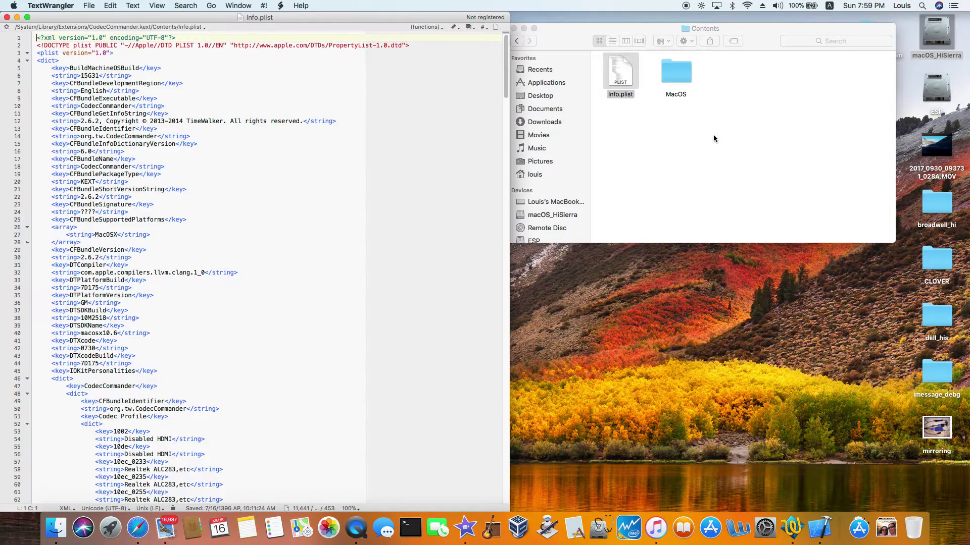
# Examine the codec ID entries and the Realtek profiles' custom commands in CodecCommander's Info.plist text
pyautogui.scroll(-20, 318, 300)
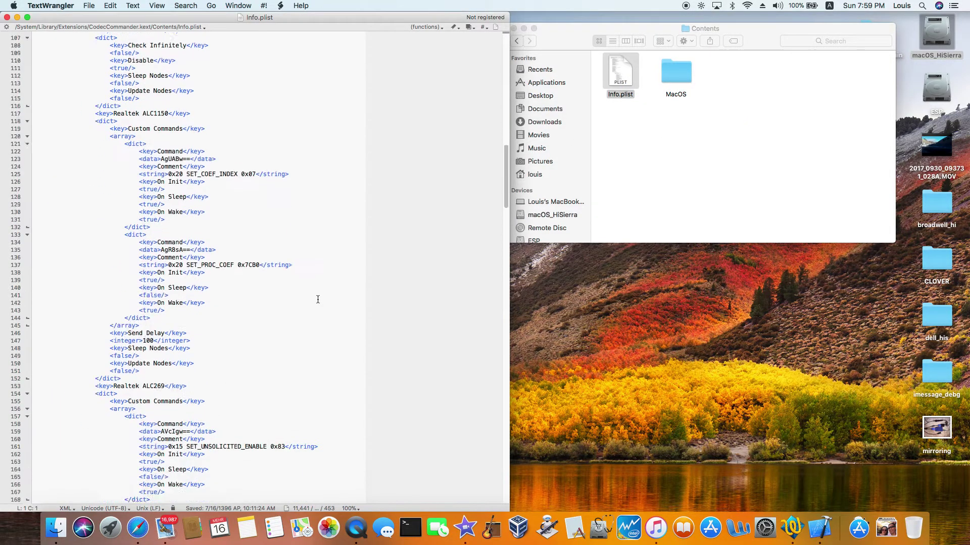
pyautogui.scroll(-5, 318, 300)
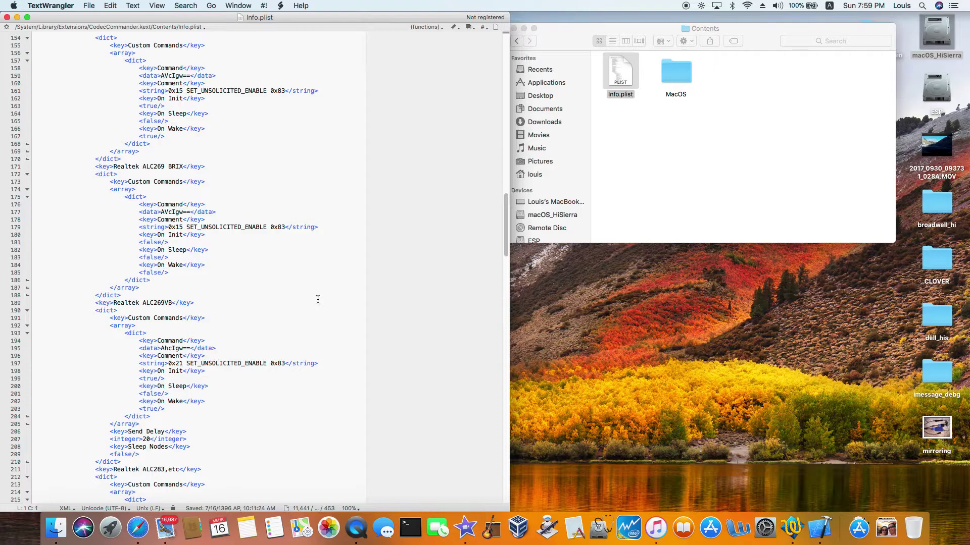
pyautogui.scroll(15, 317, 300)
pyautogui.scroll(12, 318, 299)
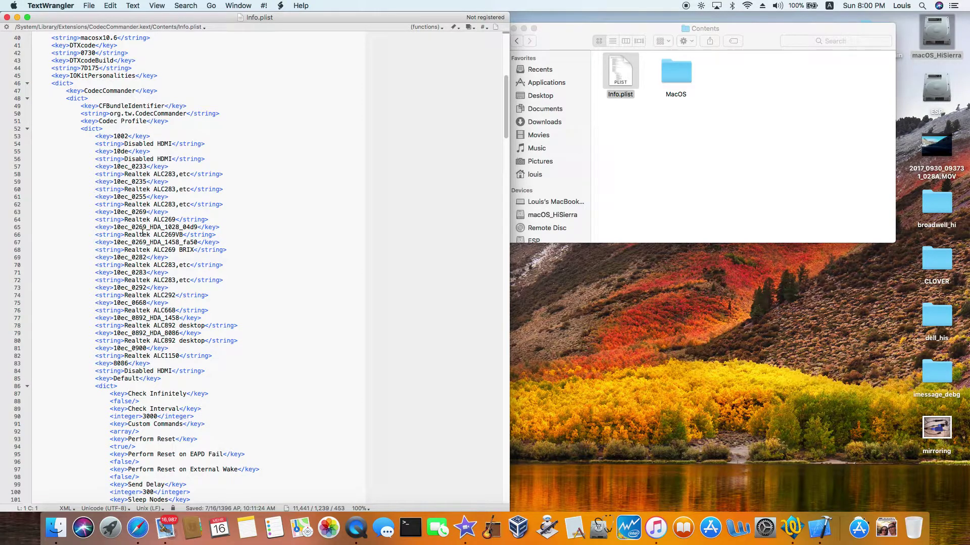
pyautogui.scroll(-10, 151, 283)
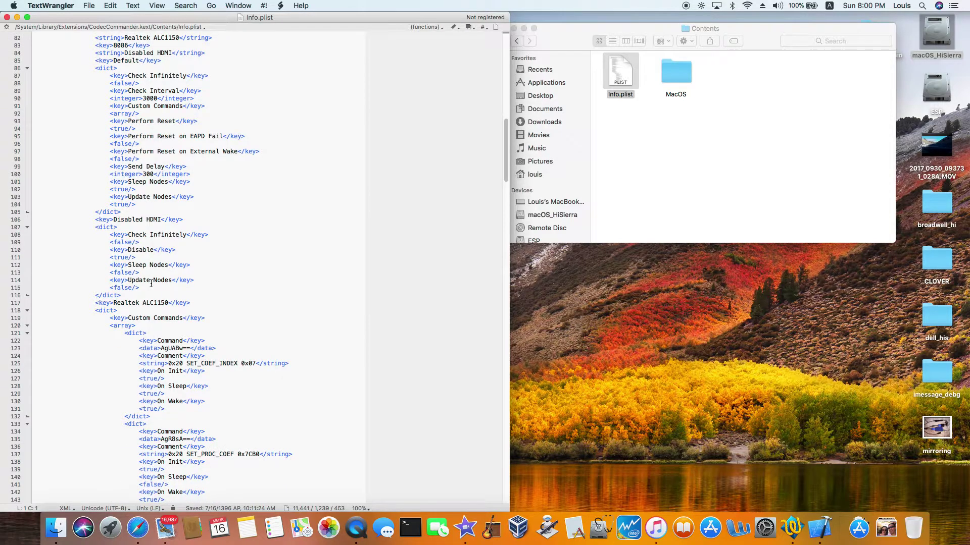
pyautogui.scroll(-20, 151, 284)
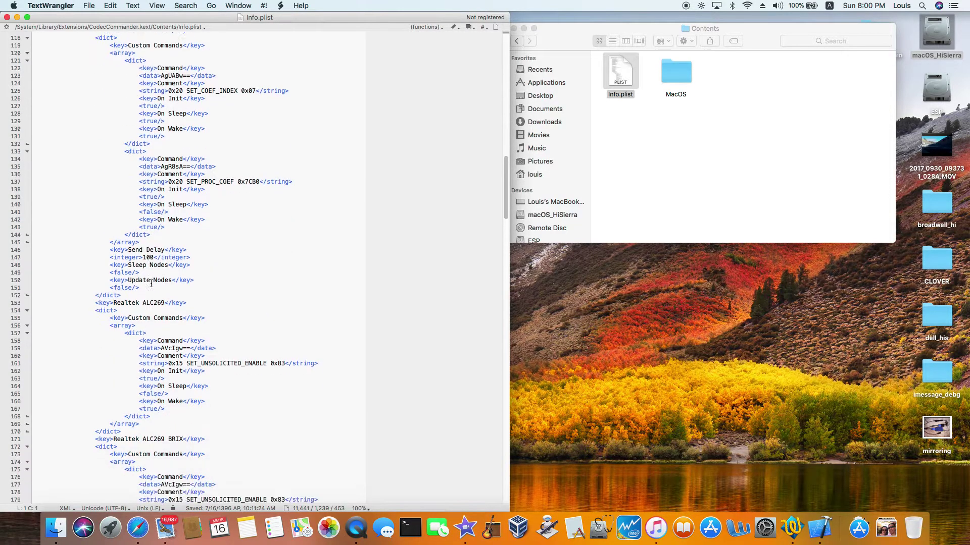
pyautogui.scroll(-7, 151, 284)
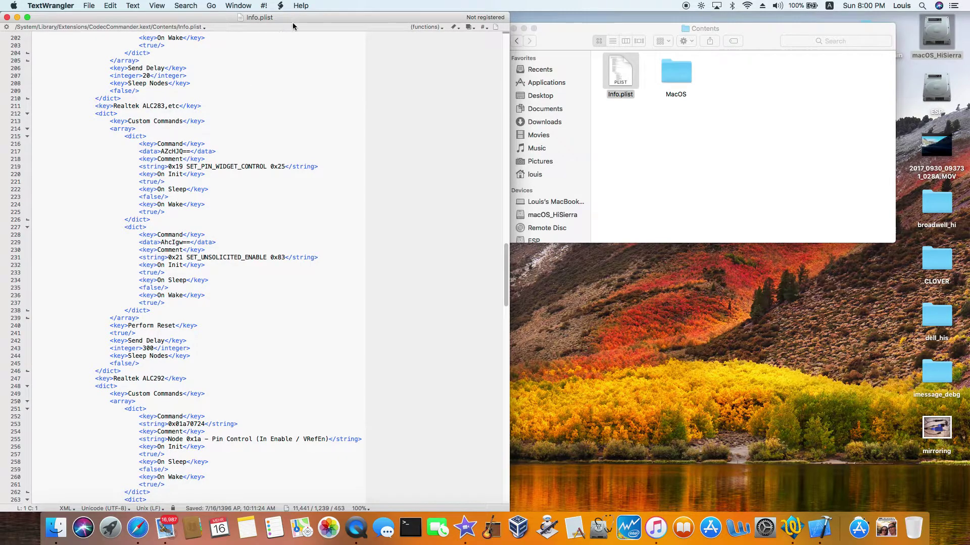
# Switch to the Info.plist window in Xcode and expand IOKitPersonalities, CodecCommander and Codec Profile
pyautogui.moveTo(309, 19); pyautogui.dragTo(565, 18)
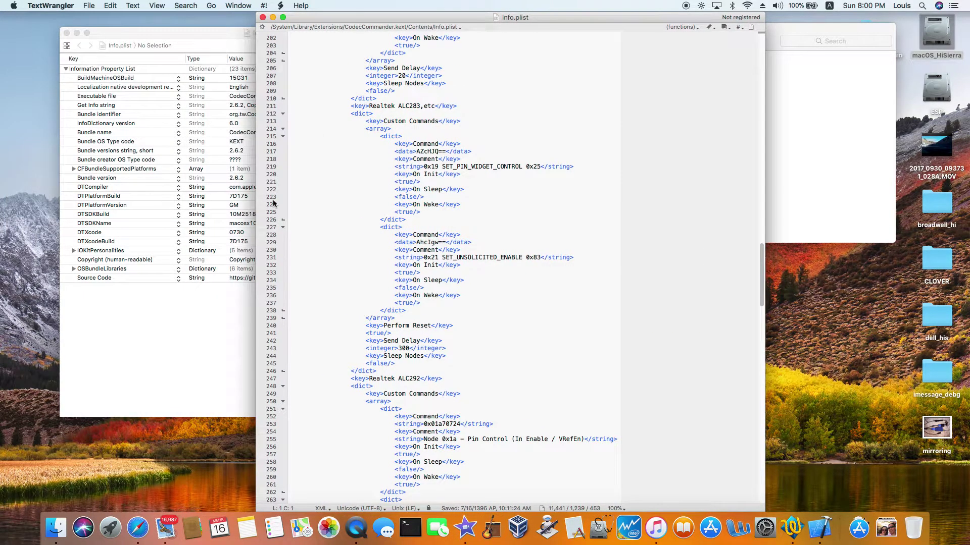
pyautogui.click(155, 312)
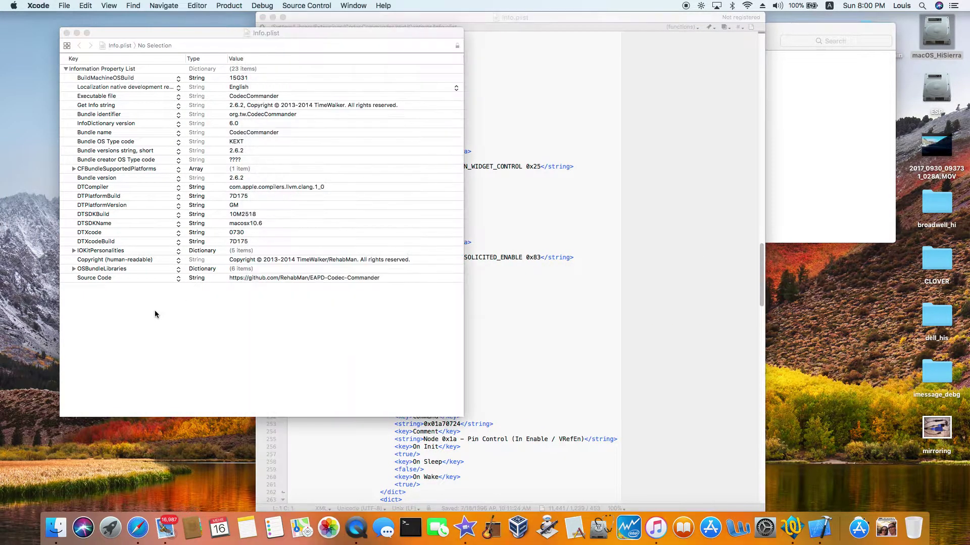
pyautogui.click(74, 251)
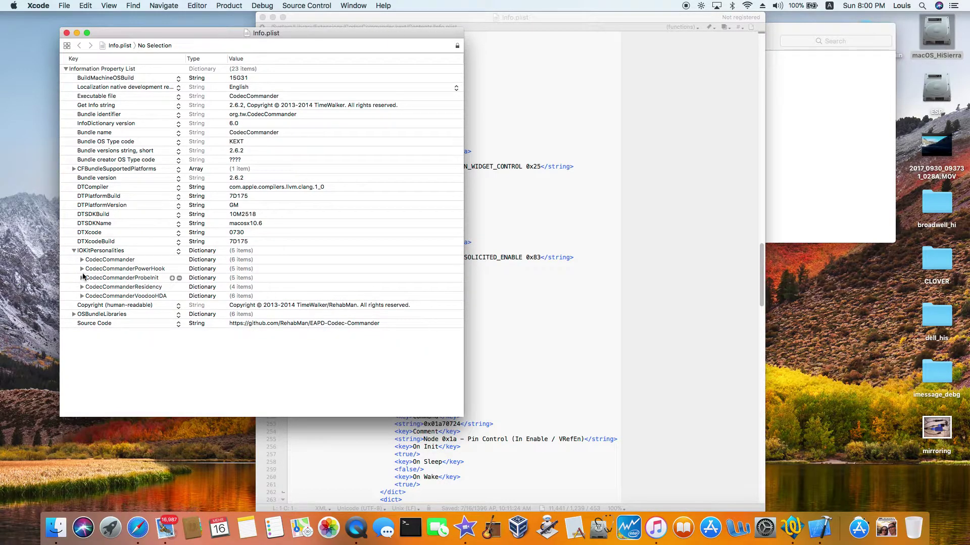
pyautogui.click(82, 263)
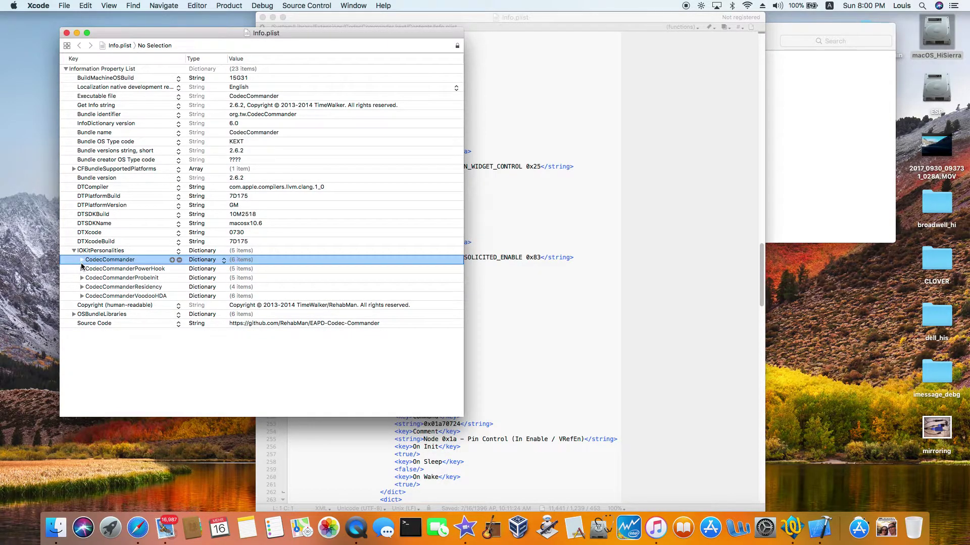
pyautogui.click(82, 260)
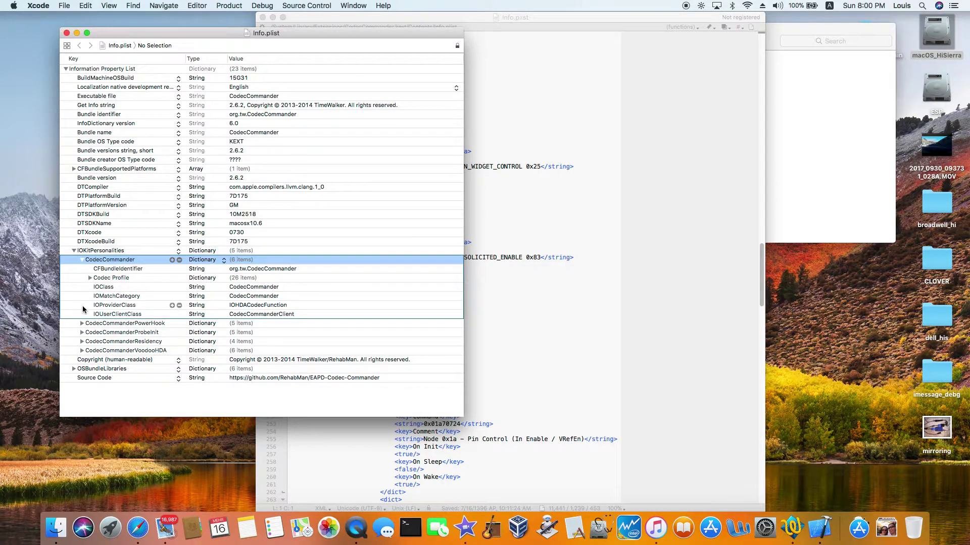
pyautogui.click(89, 277)
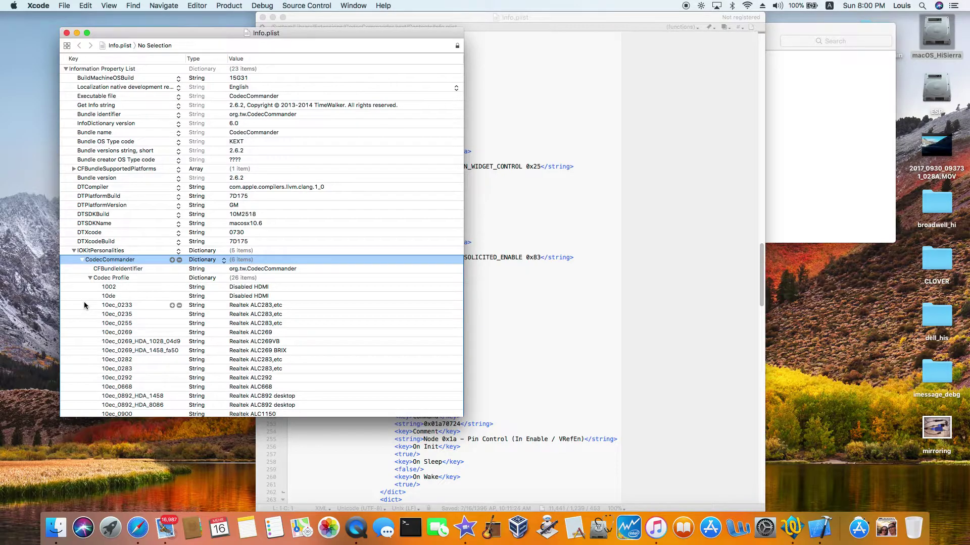
# Expand the Default codec profile and review its Check Interval, Send Delay and Perform Reset entries
pyautogui.scroll(-2, 84, 302)
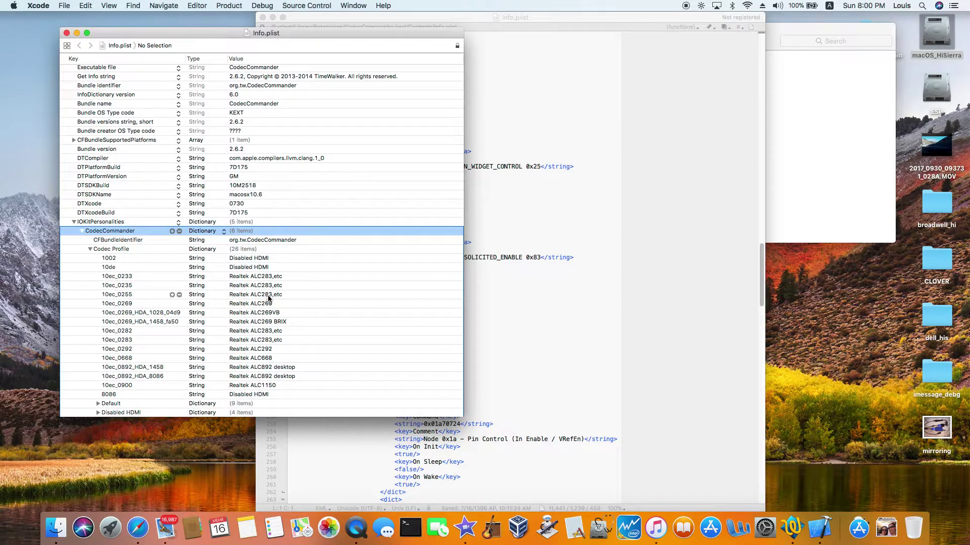
pyautogui.scroll(-5, 268, 298)
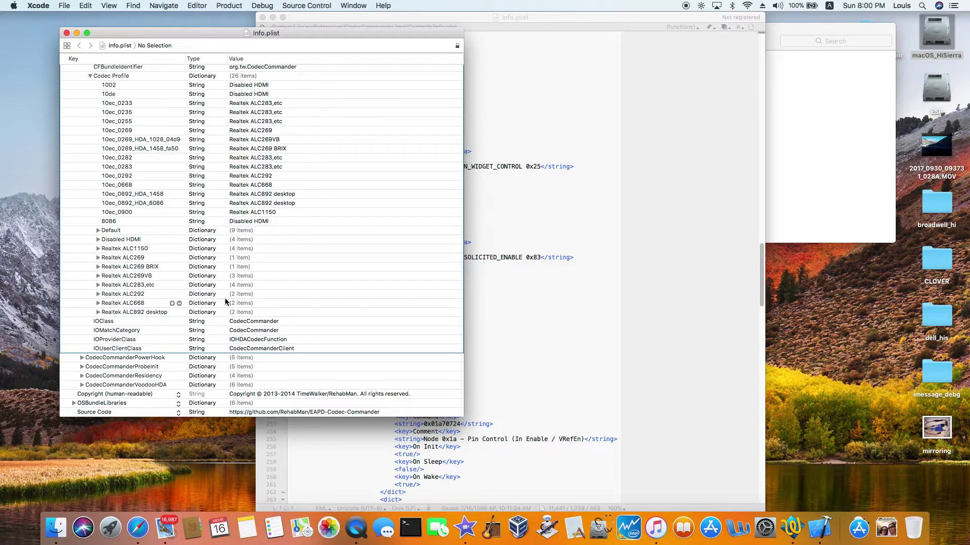
pyautogui.click(98, 231)
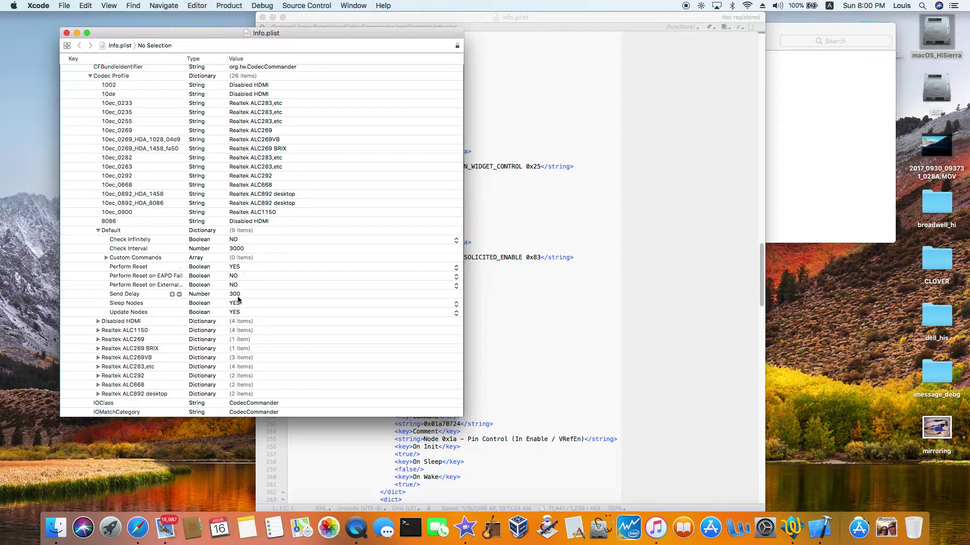
pyautogui.click(74, 269)
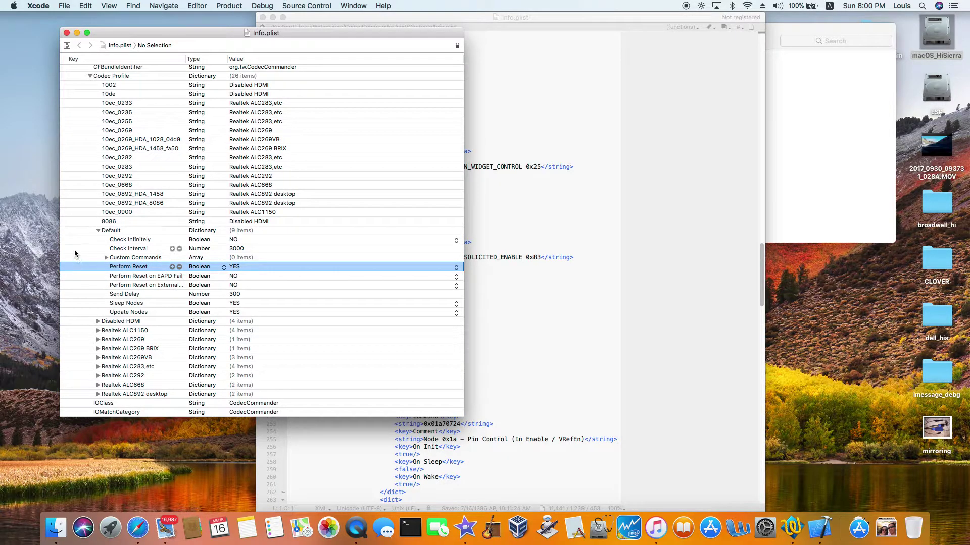
pyautogui.click(75, 250)
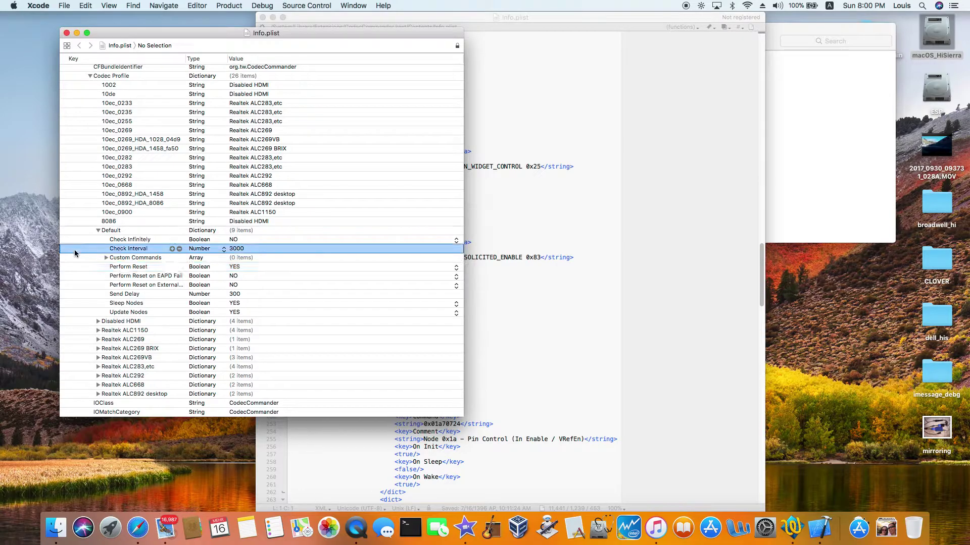
pyautogui.click(74, 292)
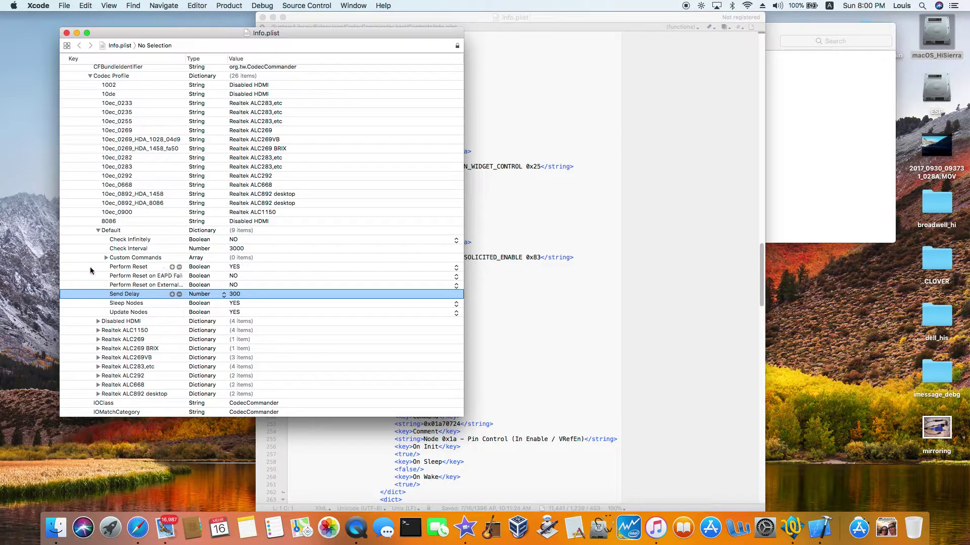
pyautogui.click(90, 278)
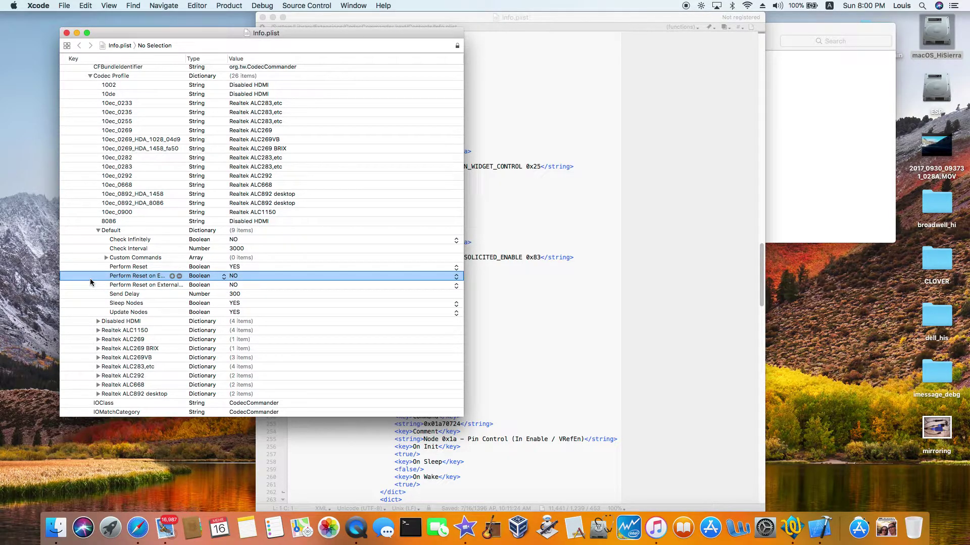
pyautogui.click(89, 287)
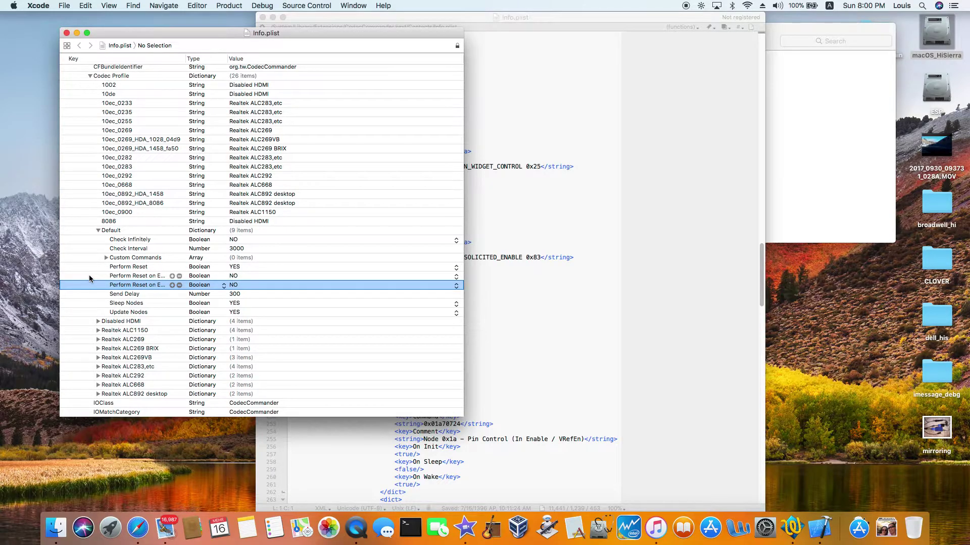
# Expand the Realtek ALC283,etc profile, inspect the items in its Custom Commands array and collapse the array
pyautogui.scroll(-5, 89, 278)
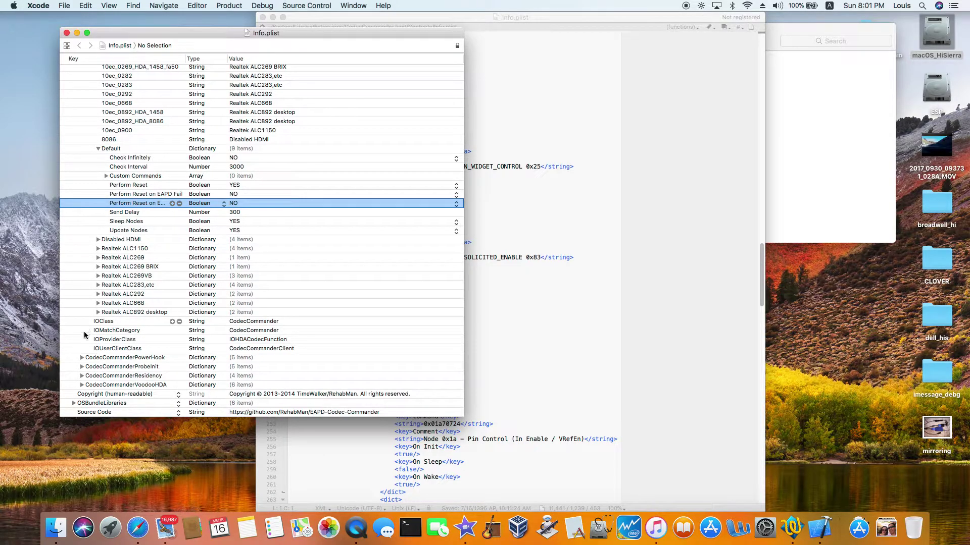
pyautogui.click(80, 345)
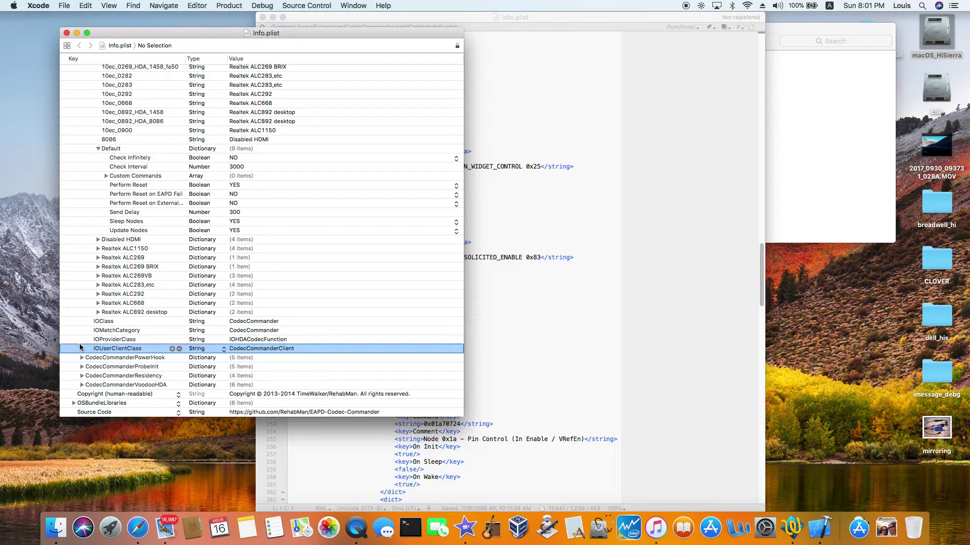
pyautogui.click(97, 285)
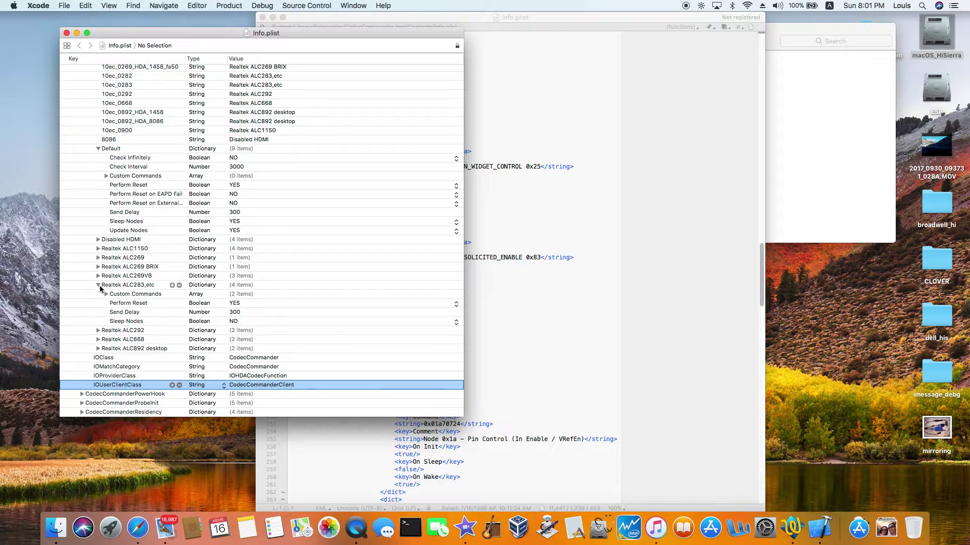
pyautogui.click(107, 294)
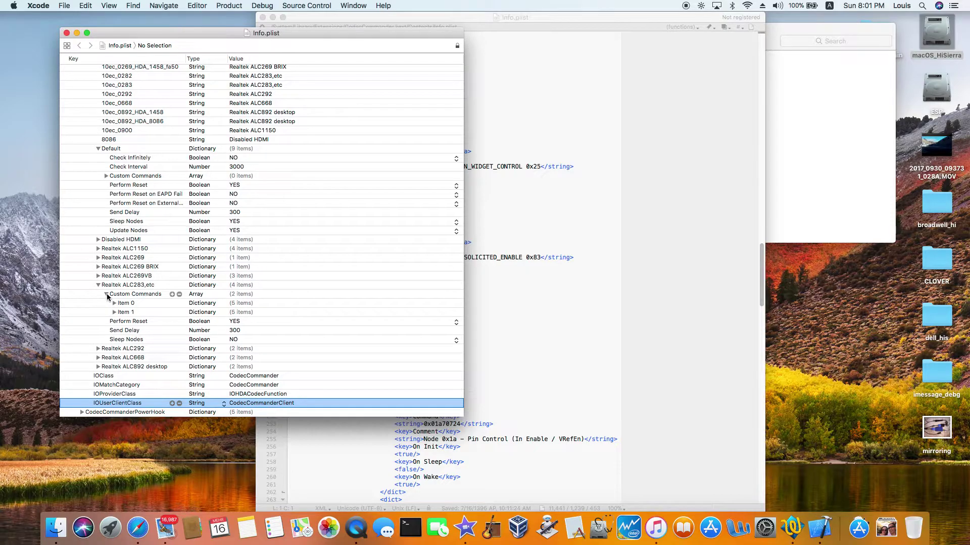
pyautogui.click(106, 294)
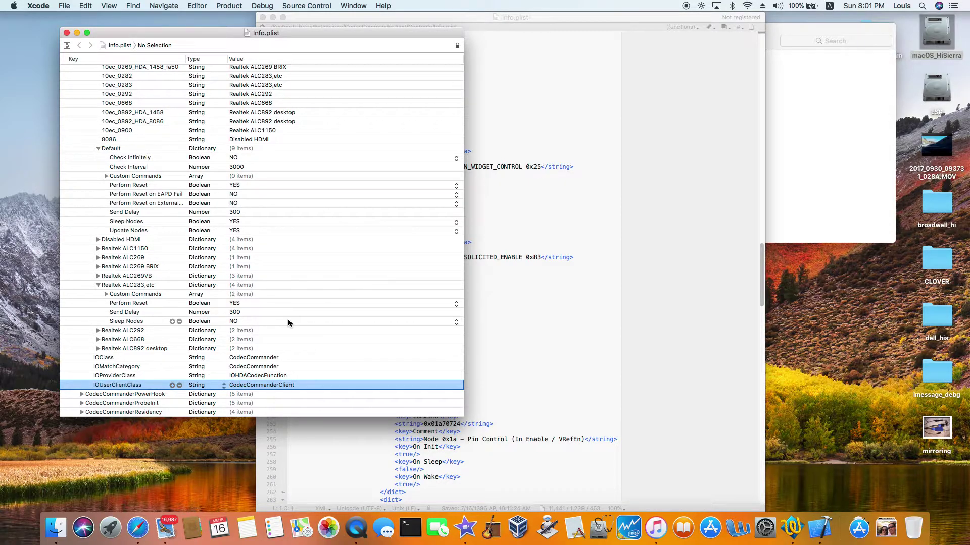
# Close both Info.plist windows and go back from the kext's Contents folder to the Extensions folder
pyautogui.scroll(1, 288, 320)
pyautogui.scroll(10, 291, 325)
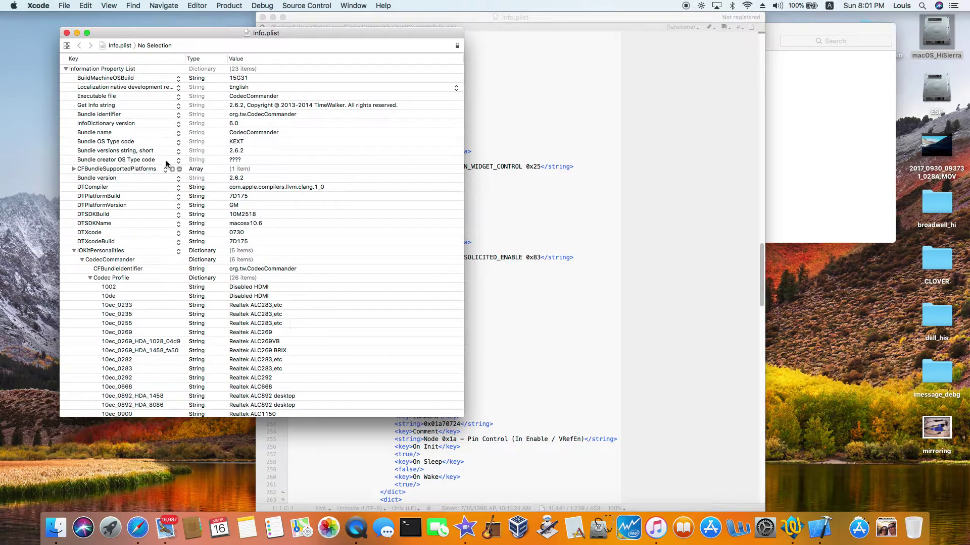
pyautogui.click(67, 33)
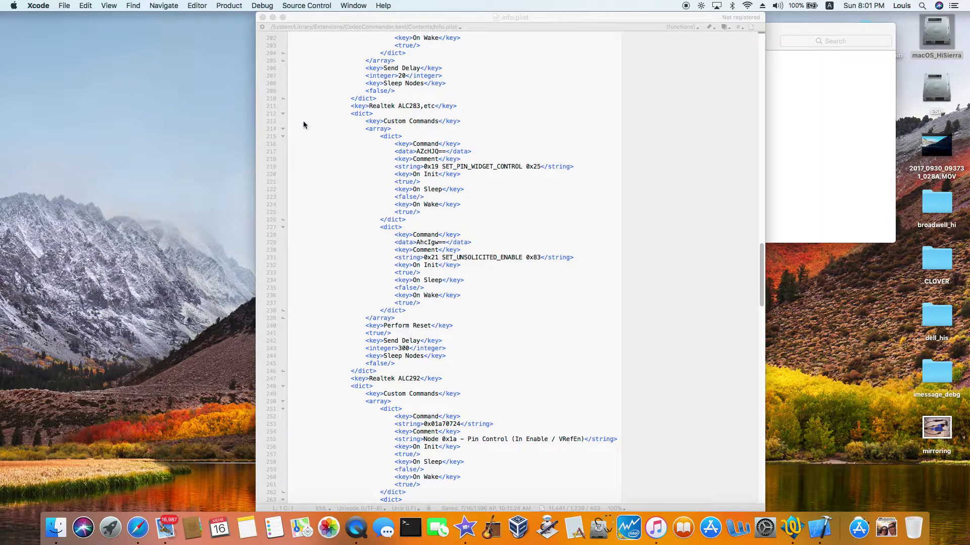
pyautogui.click(263, 17)
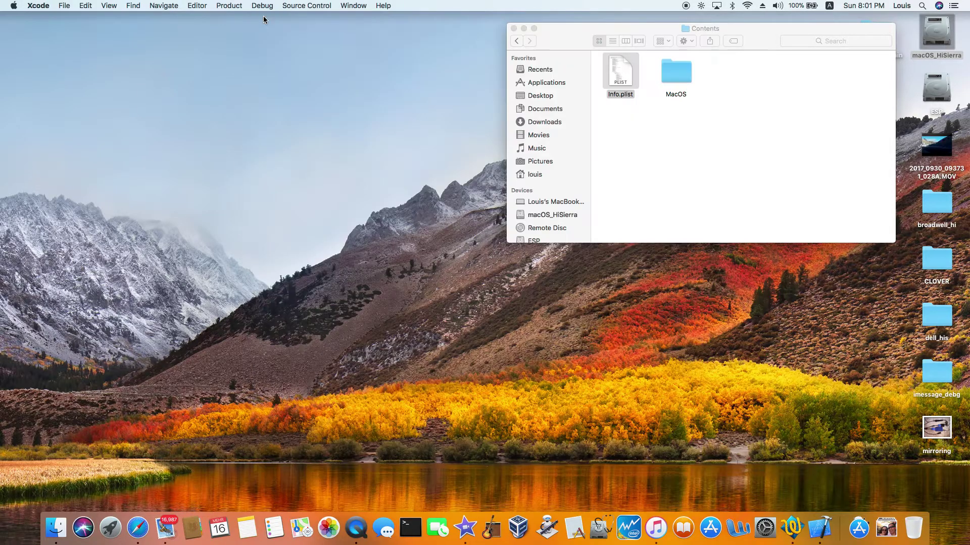
pyautogui.click(516, 41)
pyautogui.click(516, 42)
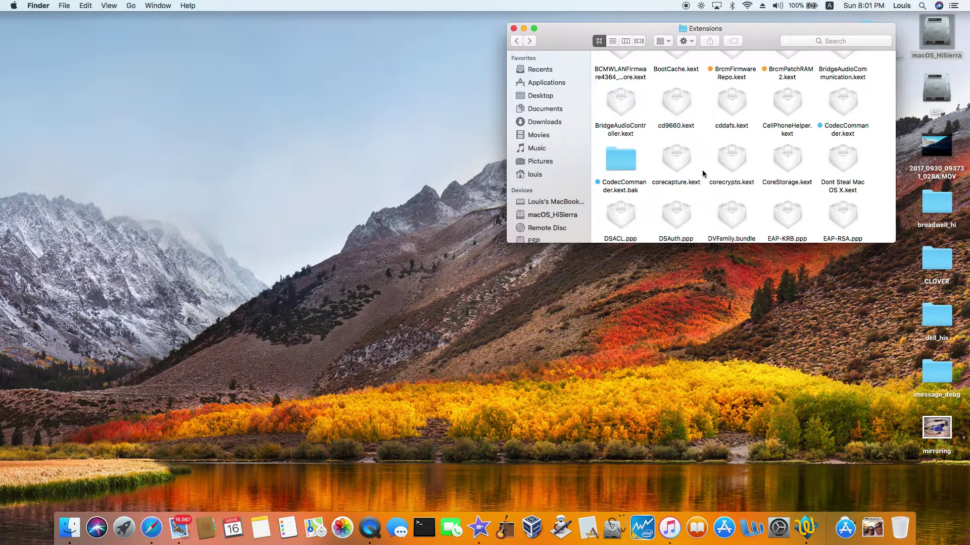
# Look through the Extensions folder for the added kexts, from CodecCommander through the FakePCIID and IOUSBHostFamily entries to the NVDA kexts
pyautogui.scroll(-5, 702, 174)
pyautogui.scroll(-2, 702, 174)
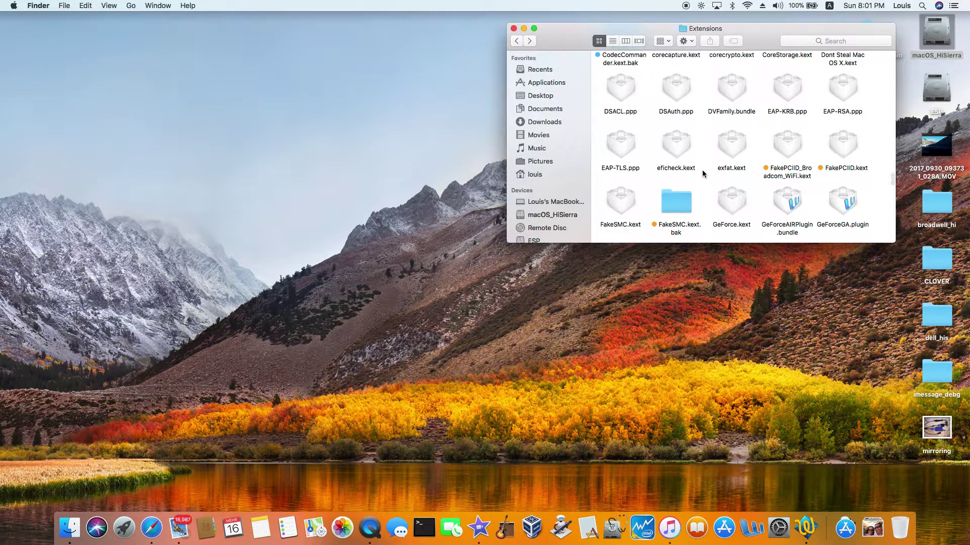
pyautogui.scroll(-2, 703, 173)
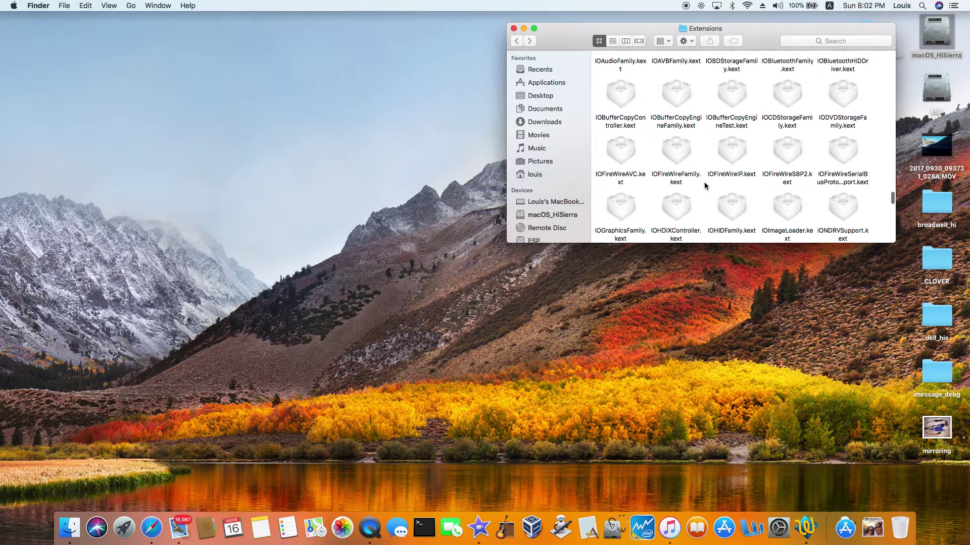
pyautogui.scroll(5, 704, 185)
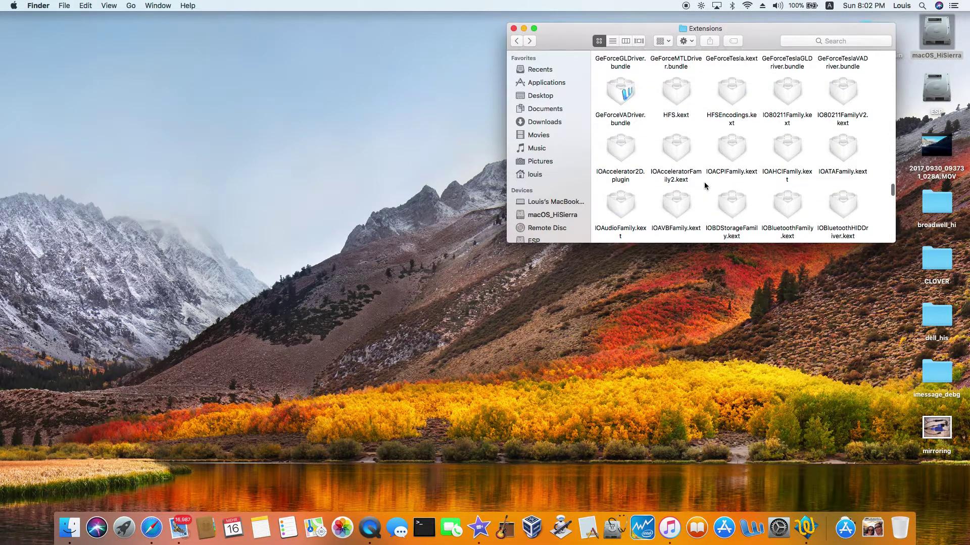
pyautogui.scroll(-10, 705, 185)
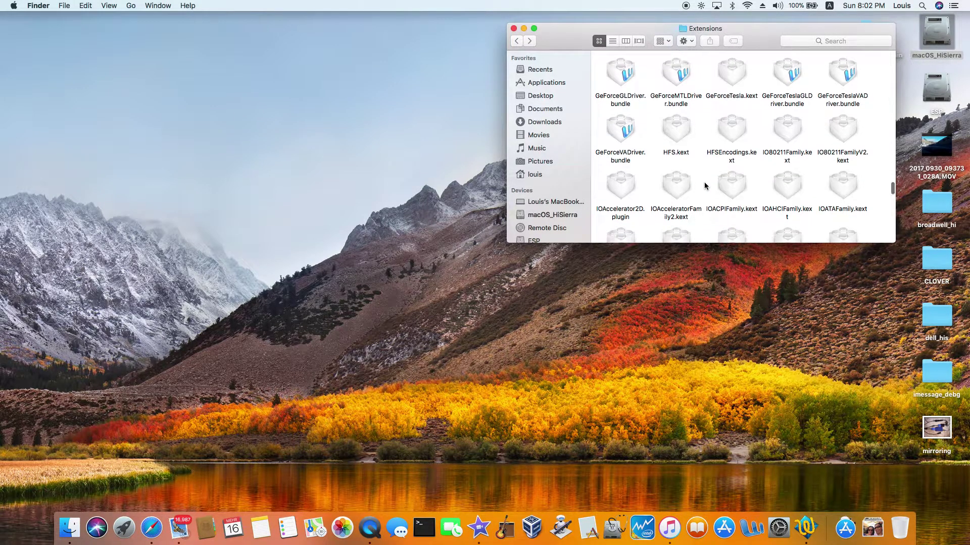
pyautogui.scroll(-3, 706, 185)
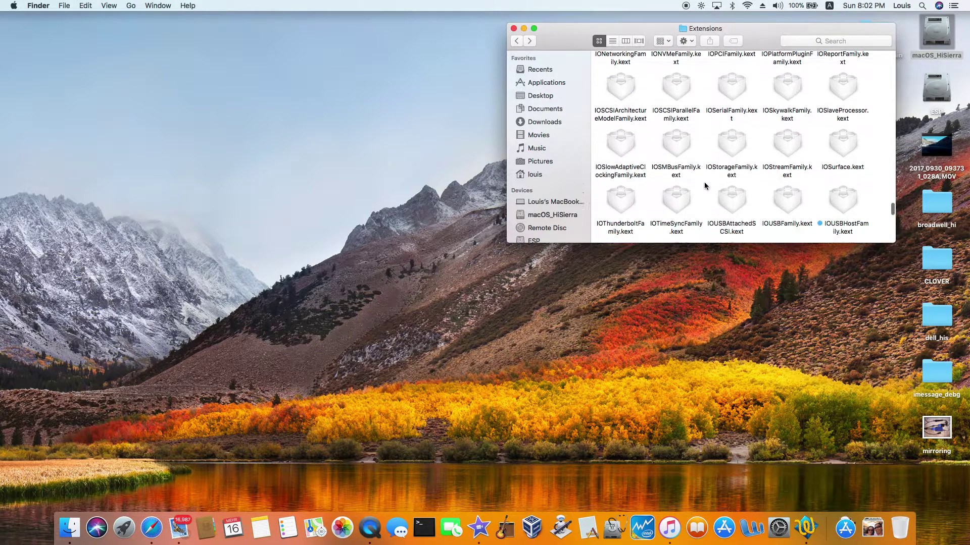
pyautogui.scroll(-5, 705, 186)
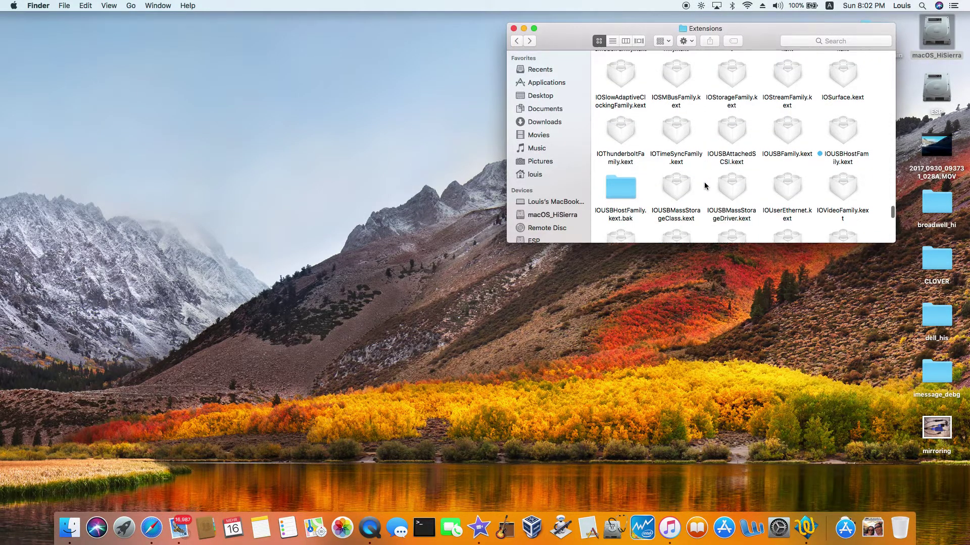
pyautogui.scroll(-2, 705, 185)
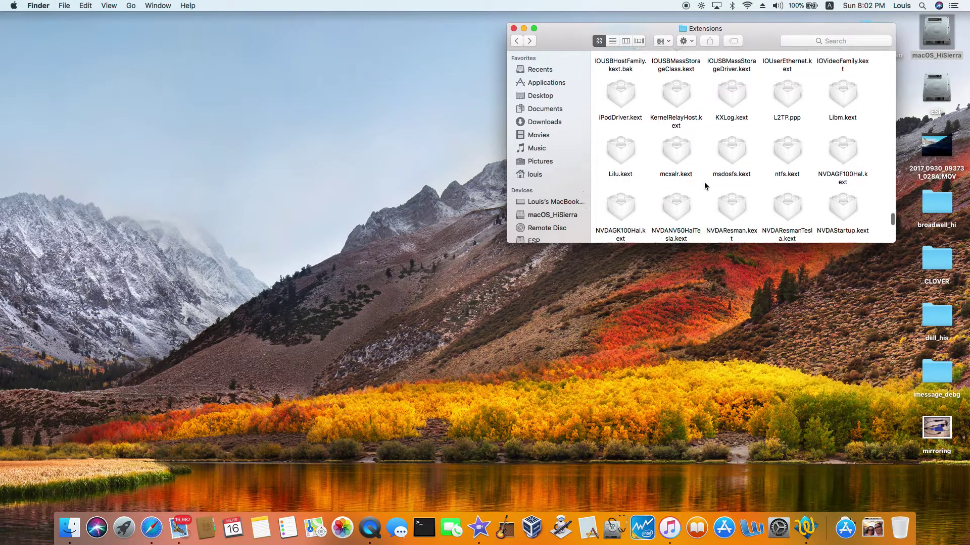
pyautogui.scroll(2, 704, 184)
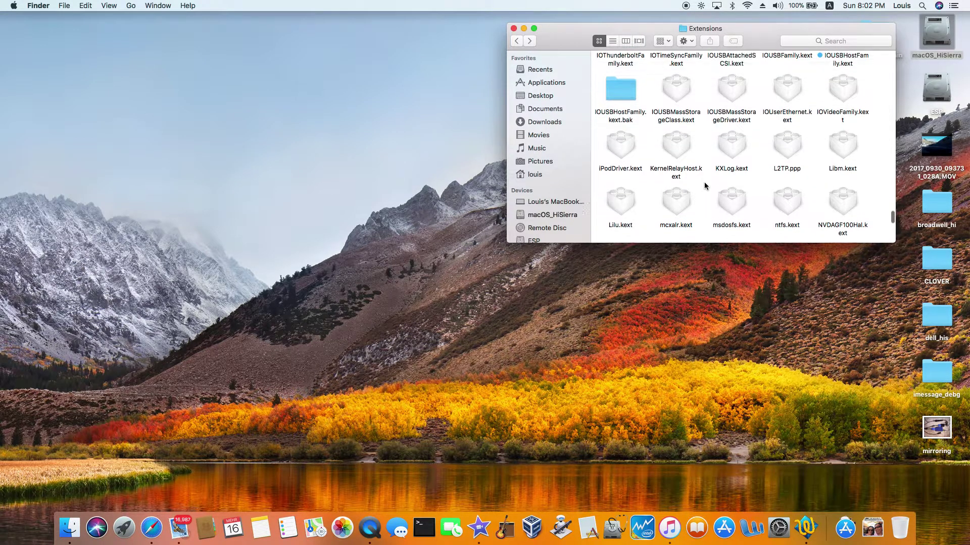
pyautogui.scroll(1, 778, 130)
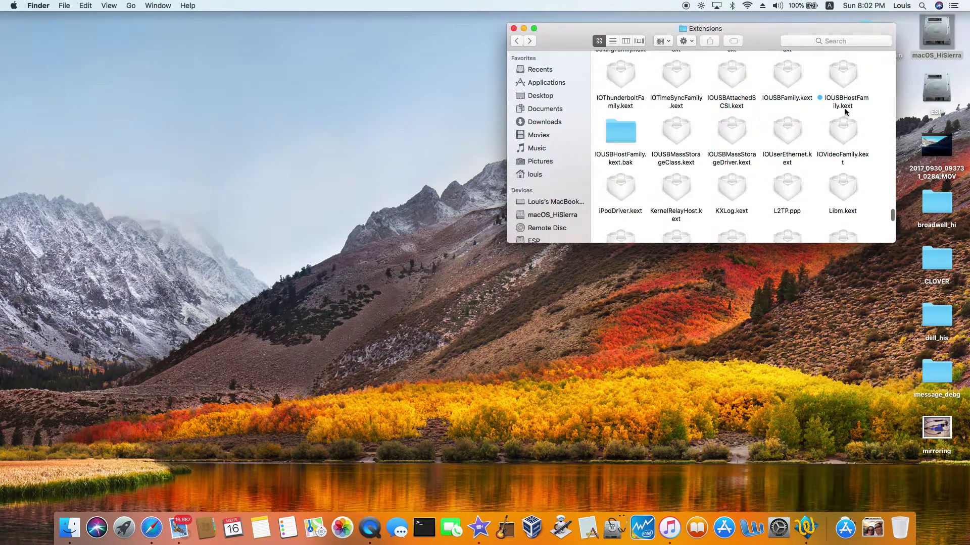
pyautogui.scroll(-3, 798, 170)
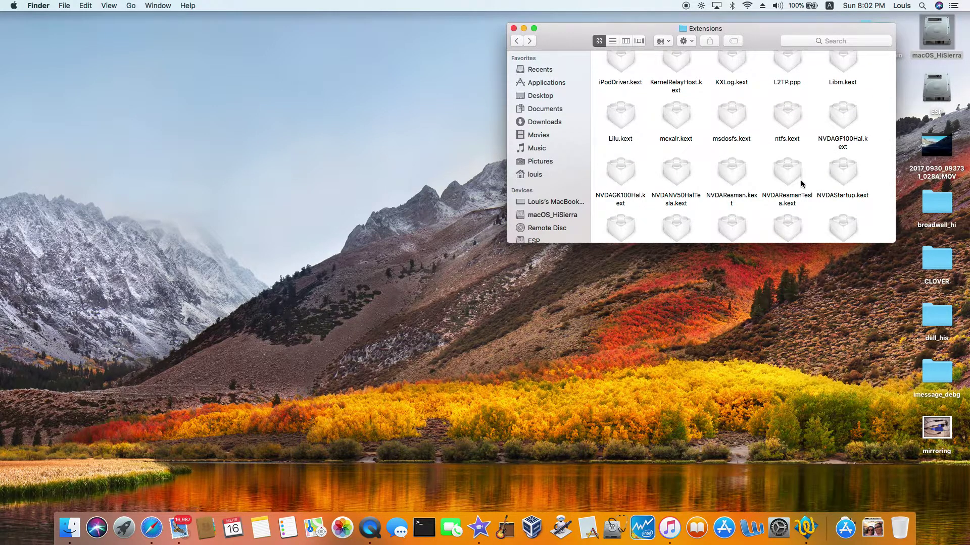
pyautogui.scroll(-2, 804, 191)
pyautogui.scroll(-1, 804, 191)
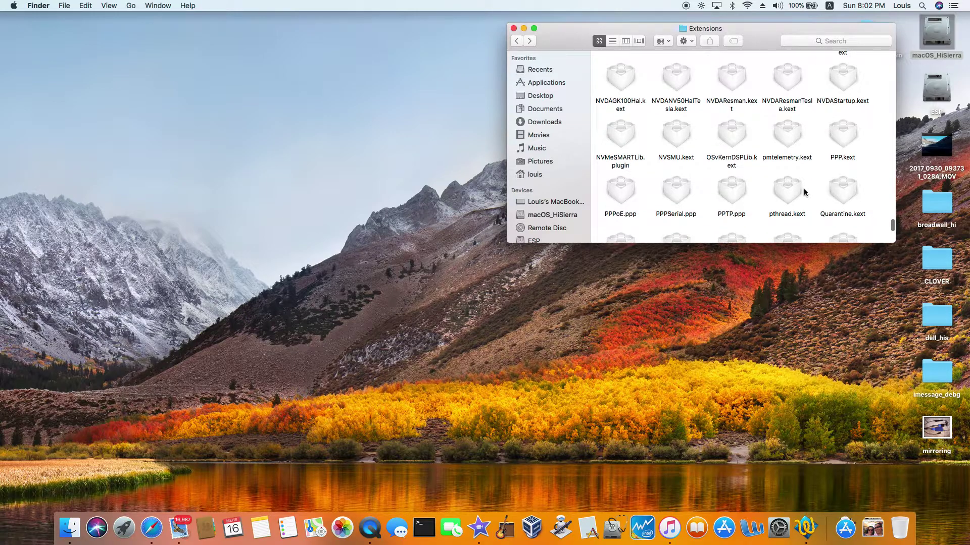
# Check the file information of Lilu.kext in the Extensions folder and close its info window
pyautogui.scroll(6, 804, 191)
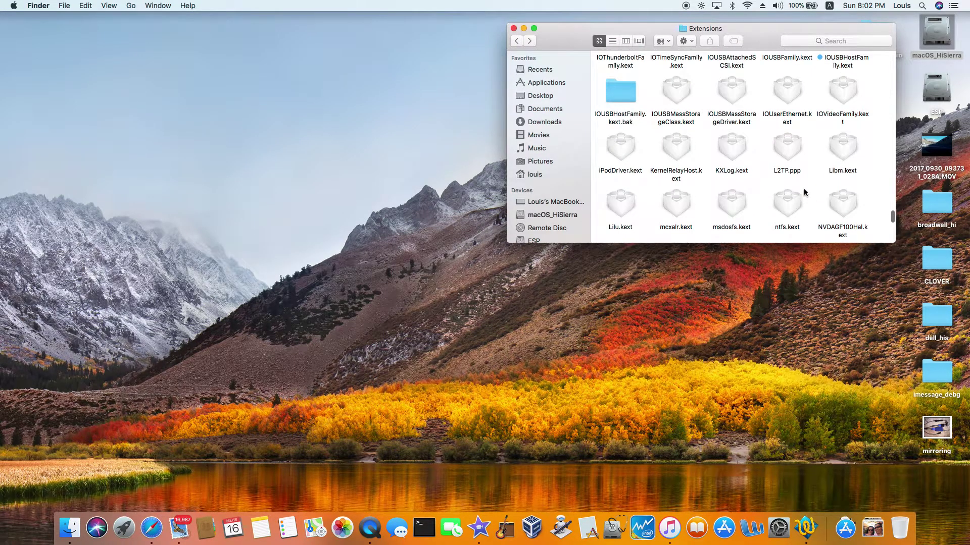
pyautogui.click(618, 207)
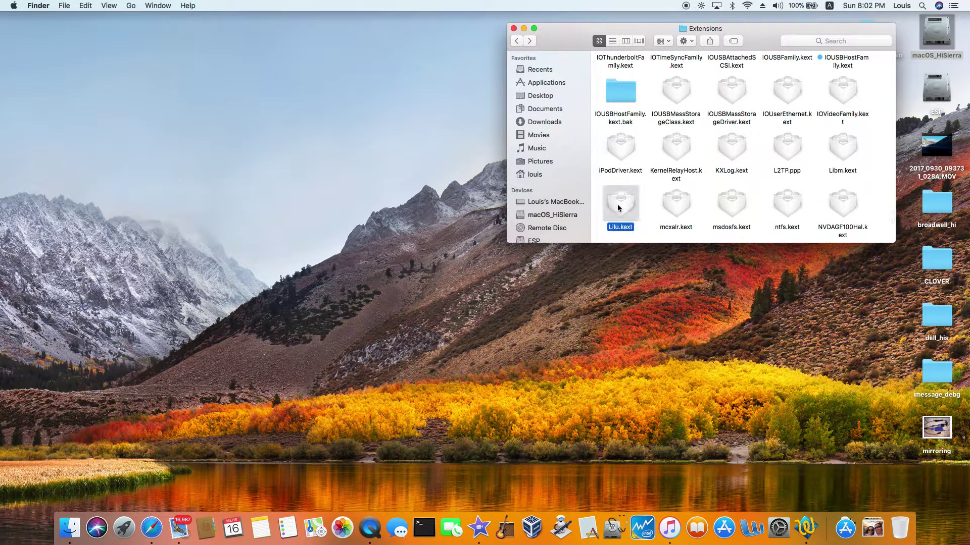
pyautogui.rightClick(618, 208)
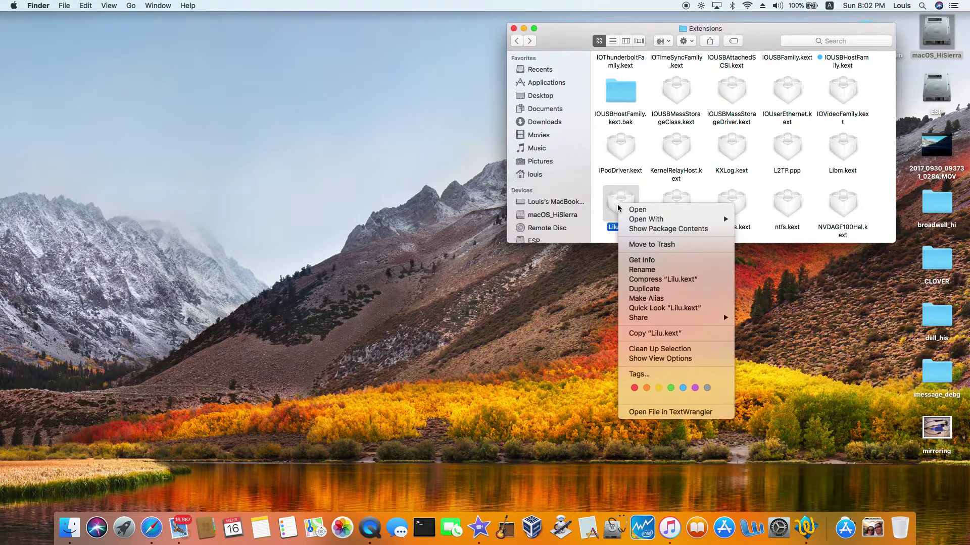
pyautogui.click(641, 260)
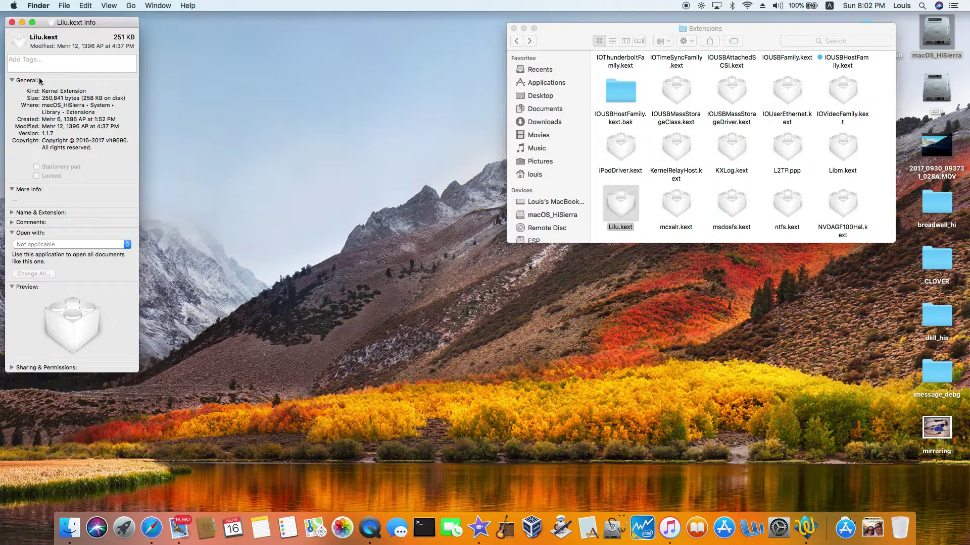
pyautogui.click(11, 23)
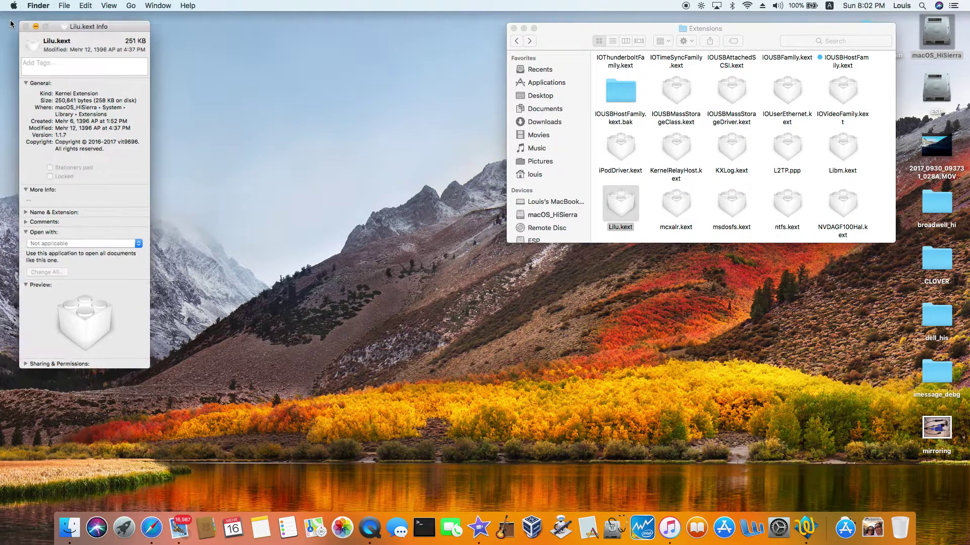
# Close the Extensions window and open MaciASL from the Applications folder
pyautogui.click(514, 29)
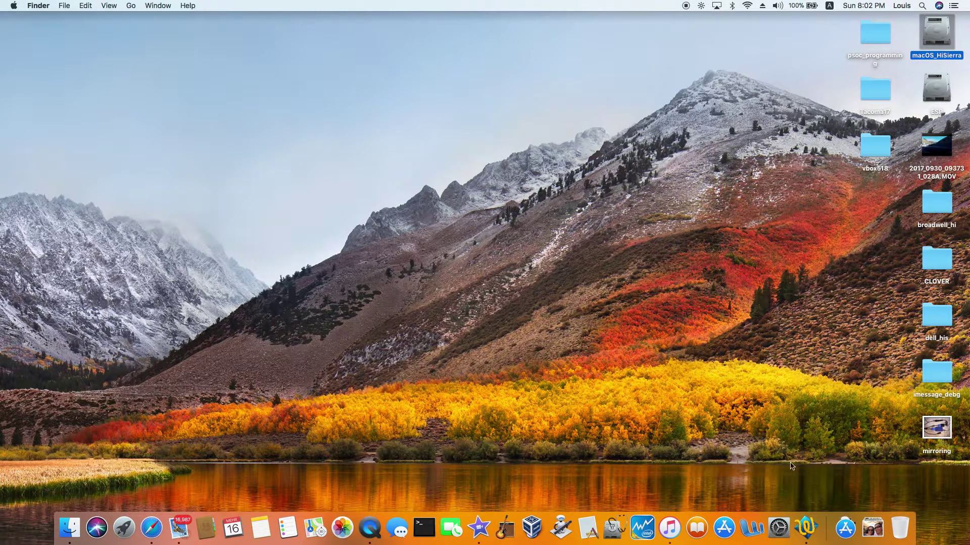
pyautogui.click(851, 531)
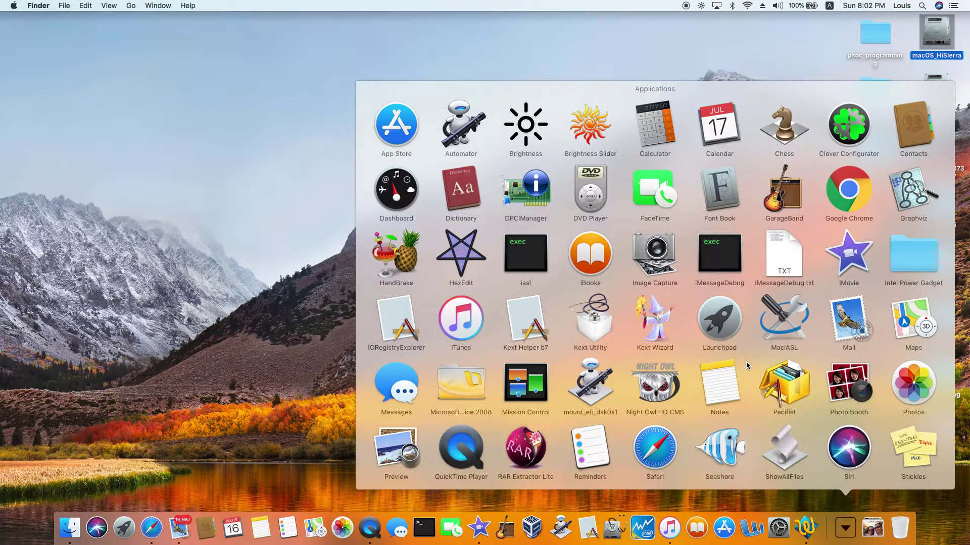
pyautogui.click(784, 323)
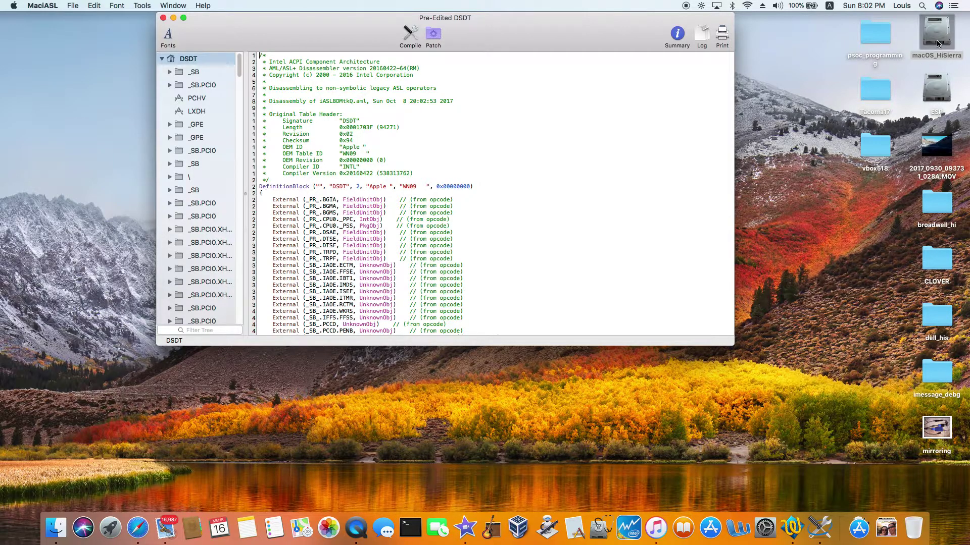
# Open the macOS_HiSierra drive in Finder and go to System, Library, Extensions
pyautogui.doubleClick(937, 44)
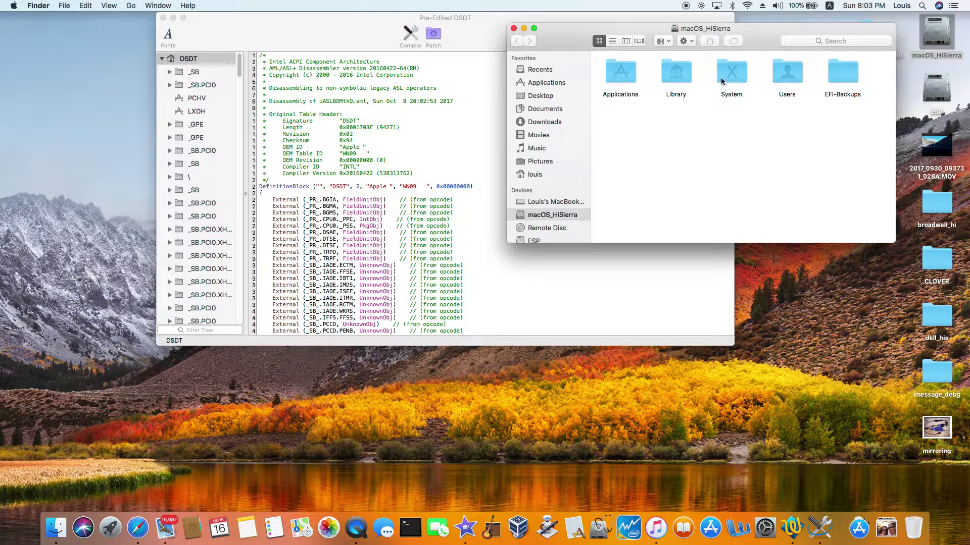
pyautogui.click(738, 81)
pyautogui.doubleClick(739, 84)
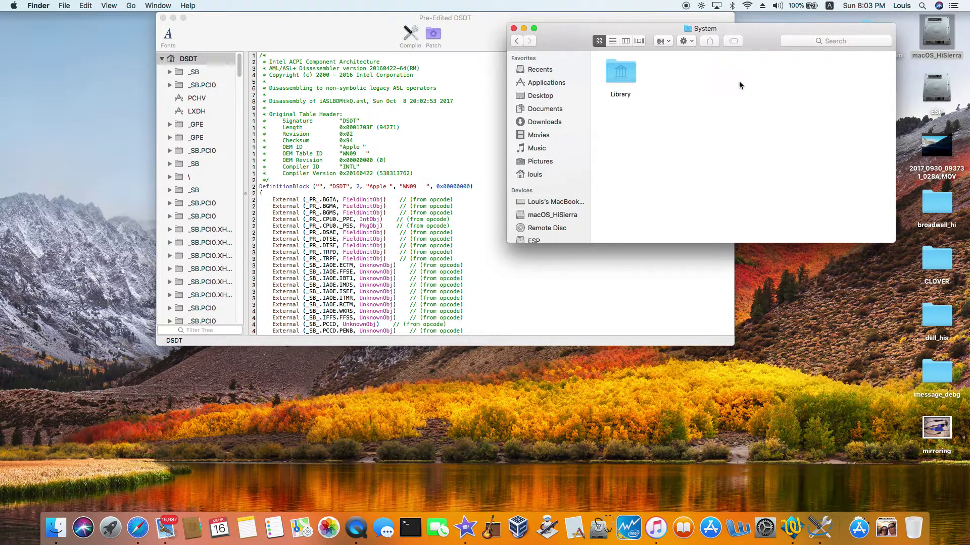
pyautogui.doubleClick(620, 73)
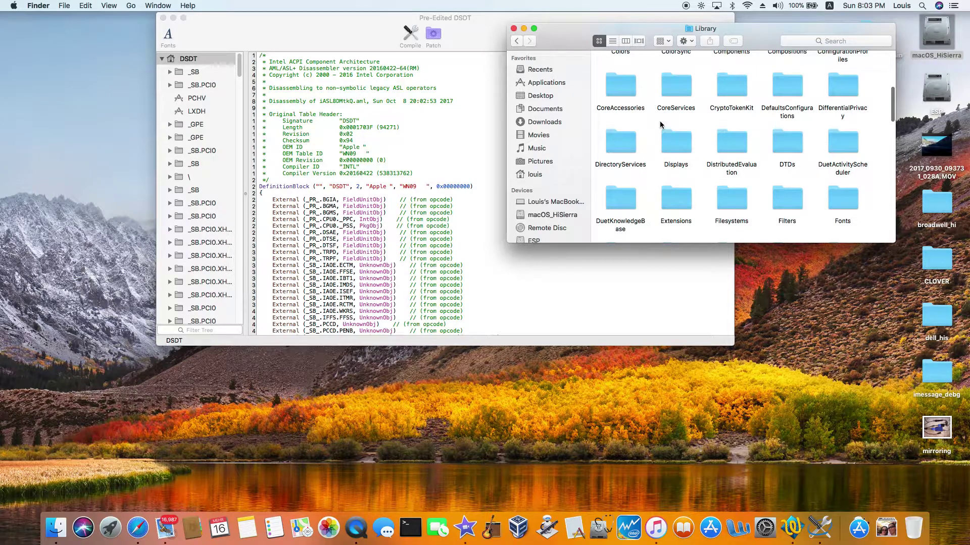
pyautogui.scroll(-2, 660, 124)
pyautogui.scroll(2, 660, 125)
pyautogui.doubleClick(672, 202)
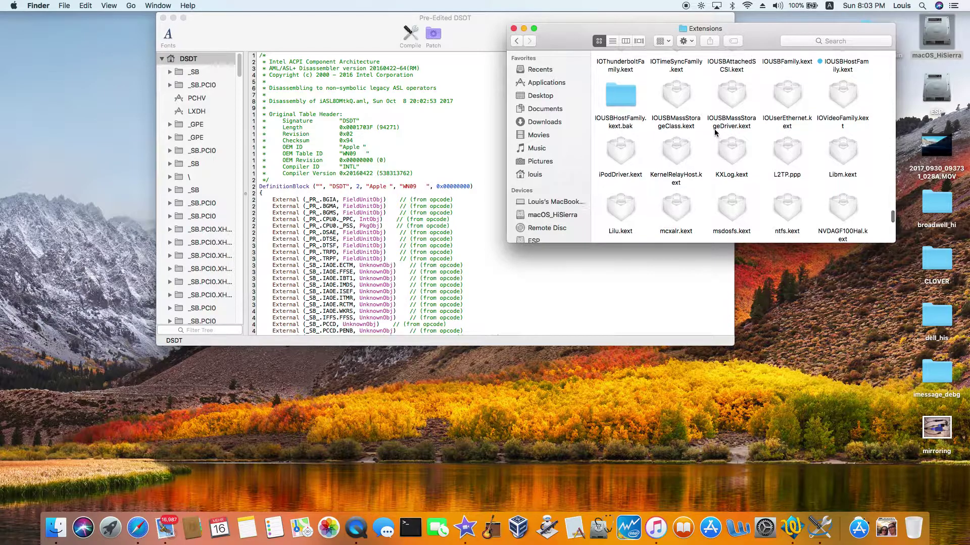
# Find AppleALC.kext in the Extensions folder, show its package contents and open the Contents folder
pyautogui.scroll(1, 715, 133)
pyautogui.scroll(6, 715, 133)
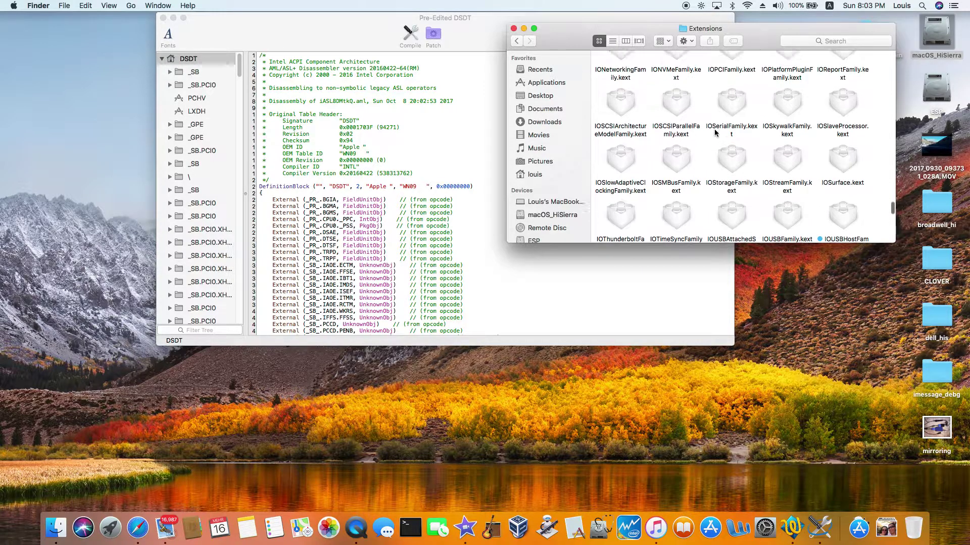
pyautogui.scroll(1, 714, 132)
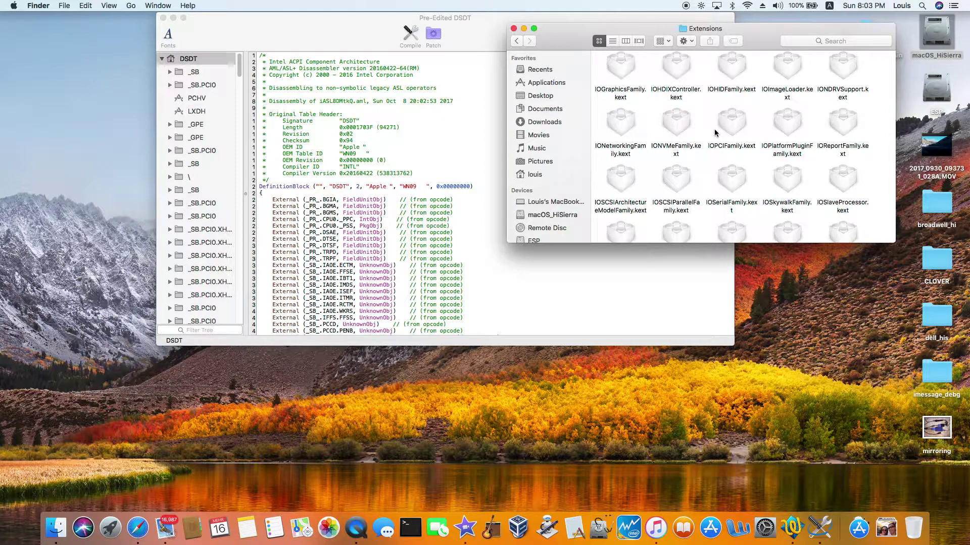
pyautogui.scroll(10, 715, 133)
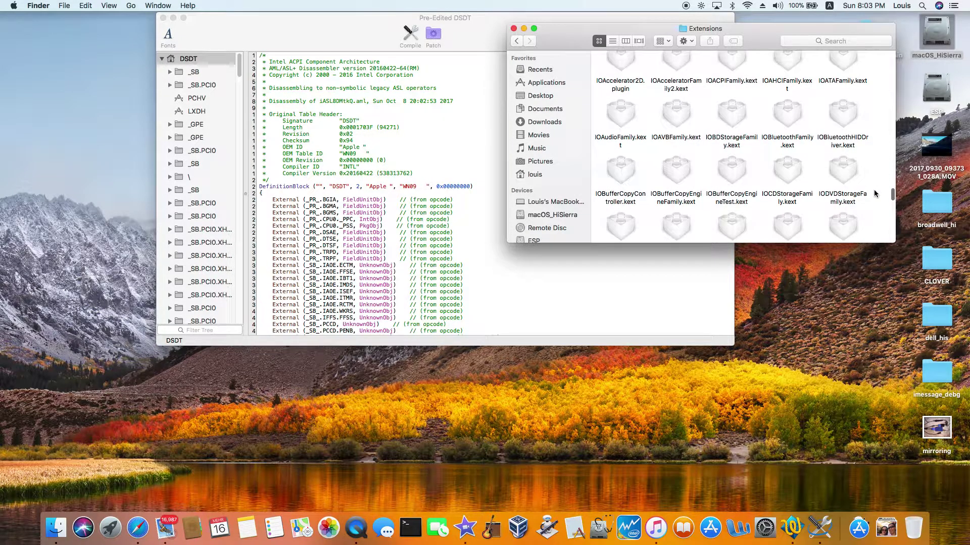
pyautogui.moveTo(892, 197); pyautogui.dragTo(894, 73)
pyautogui.scroll(5, 816, 95)
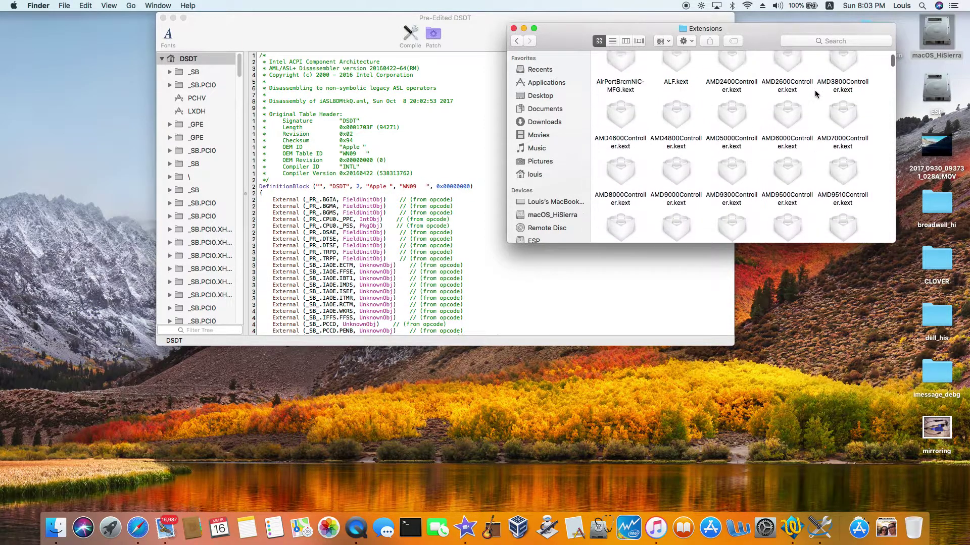
pyautogui.scroll(2, 805, 150)
pyautogui.scroll(-5, 804, 153)
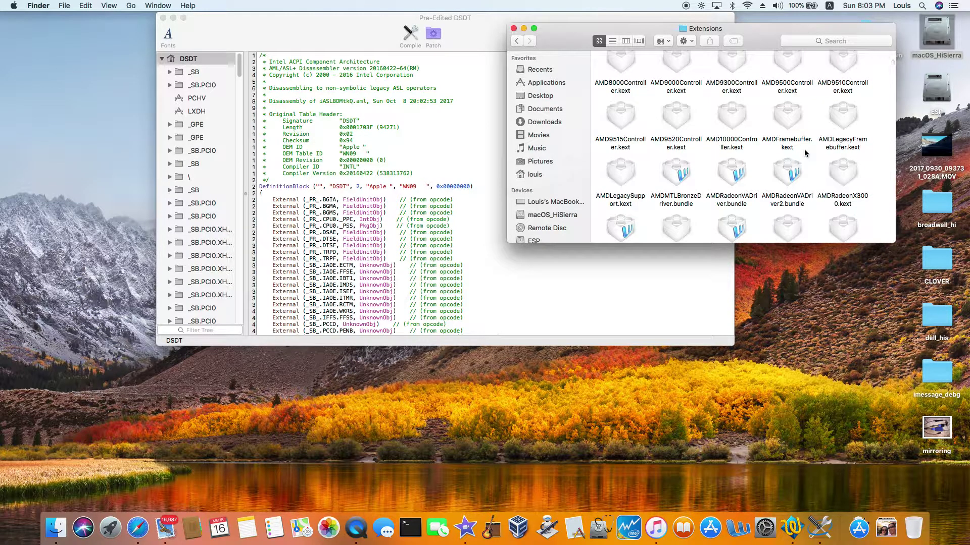
pyautogui.scroll(-5, 699, 196)
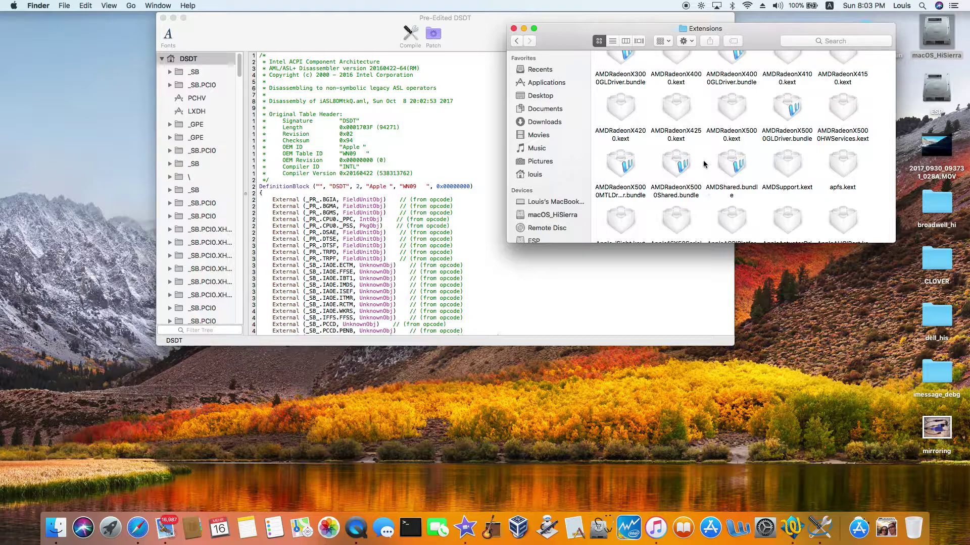
pyautogui.scroll(-2, 704, 164)
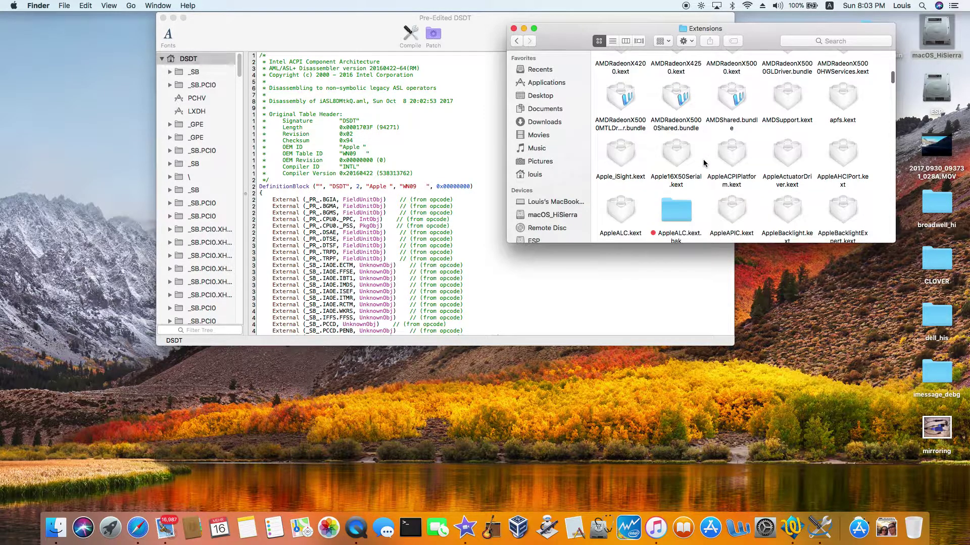
pyautogui.scroll(-2, 704, 163)
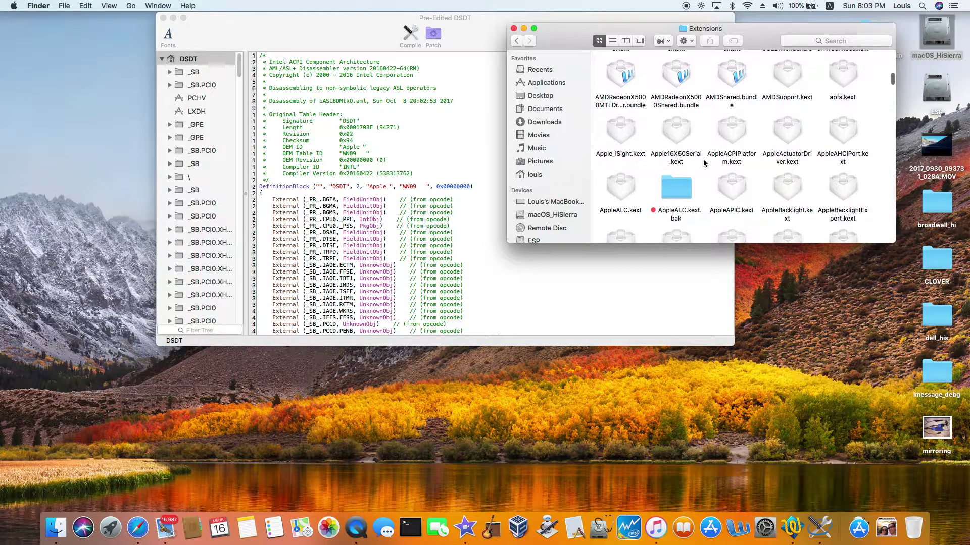
pyautogui.click(626, 189)
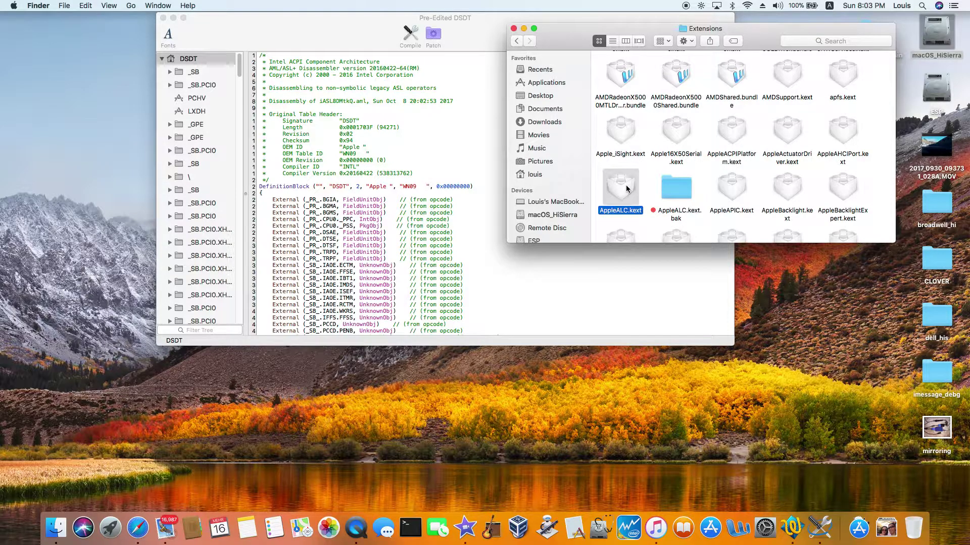
pyautogui.rightClick(627, 189)
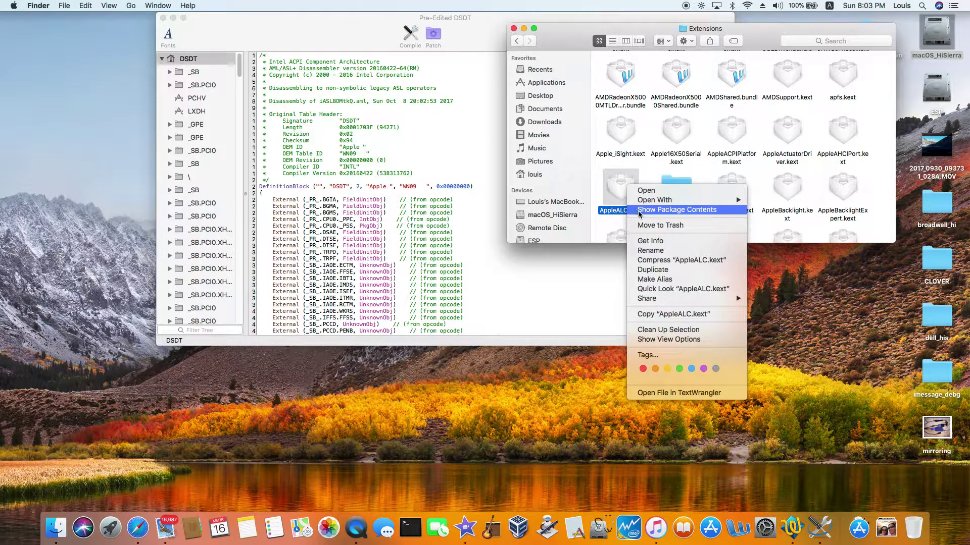
pyautogui.click(653, 210)
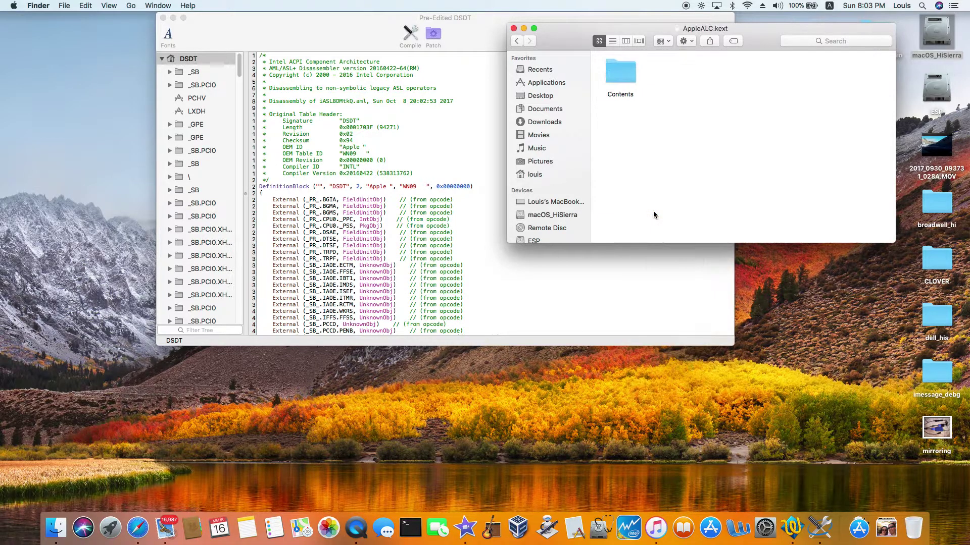
pyautogui.doubleClick(621, 76)
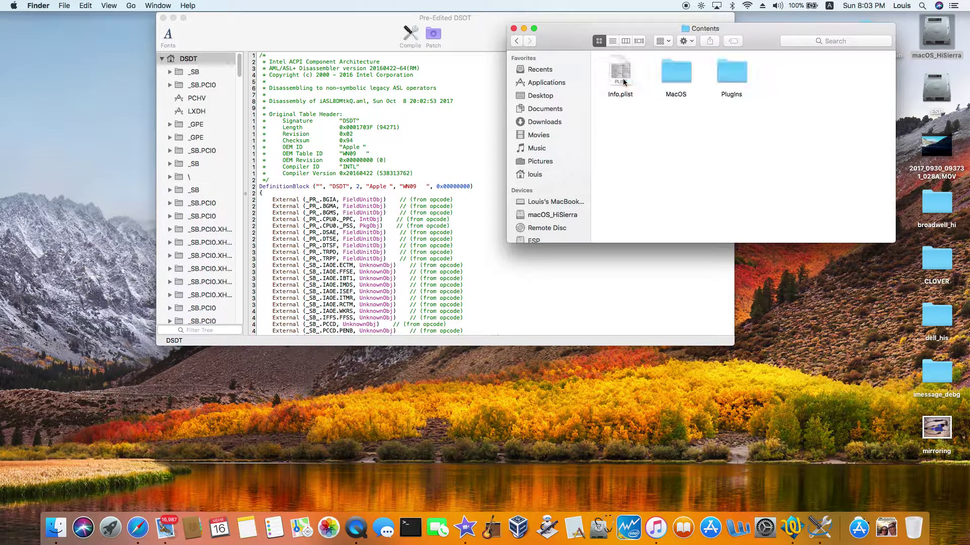
# Open the Info.plist of AppleALC.kext and expand IOKitPersonalities down to the contents of as.vit9696.AppleALC
pyautogui.doubleClick(728, 77)
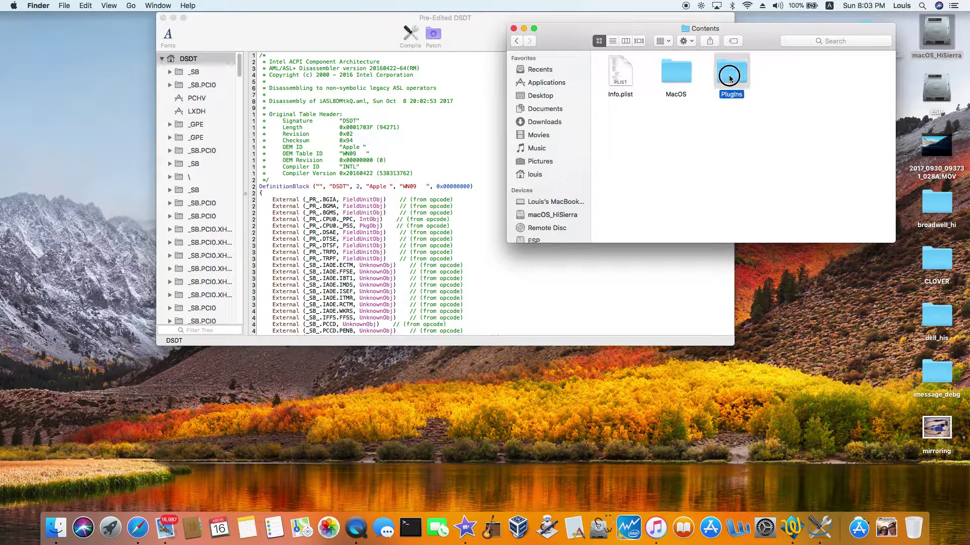
pyautogui.click(516, 42)
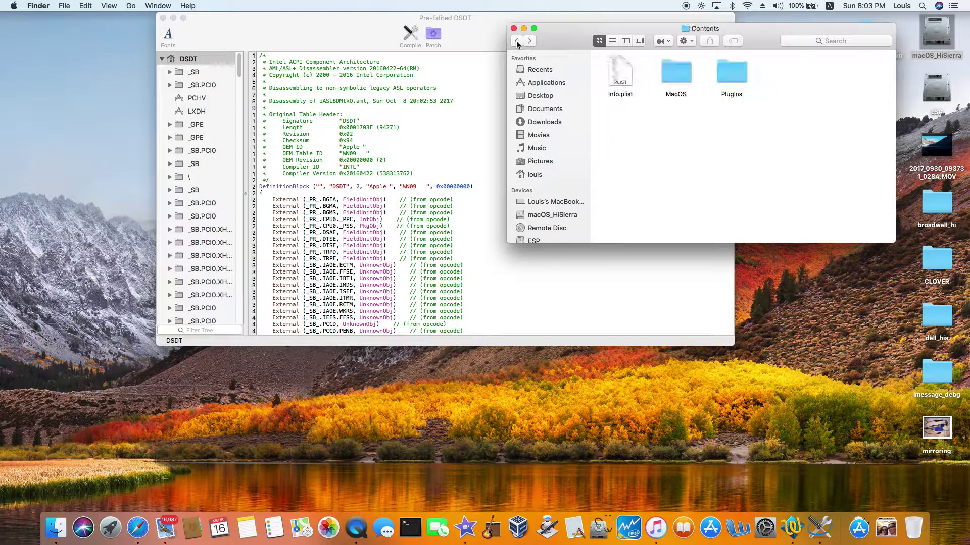
pyautogui.doubleClick(617, 77)
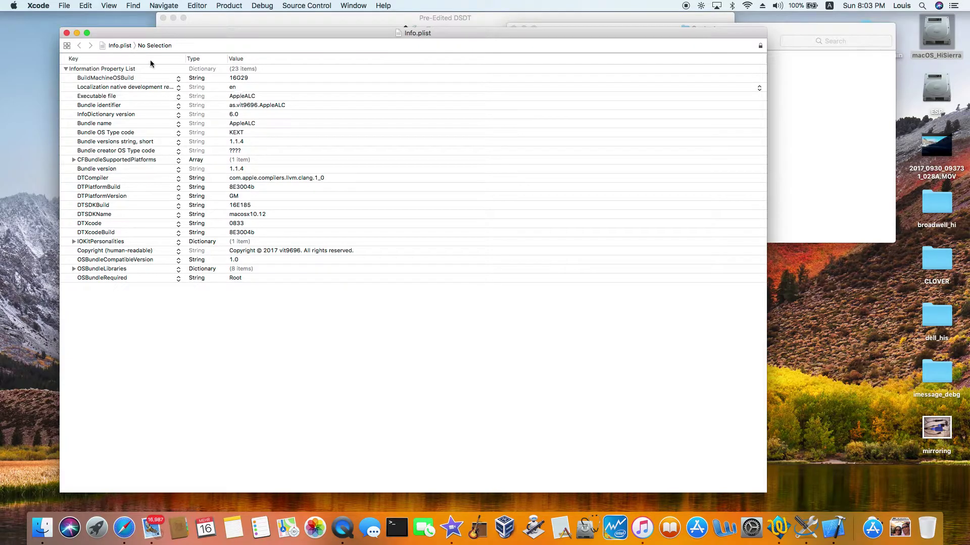
pyautogui.doubleClick(70, 34)
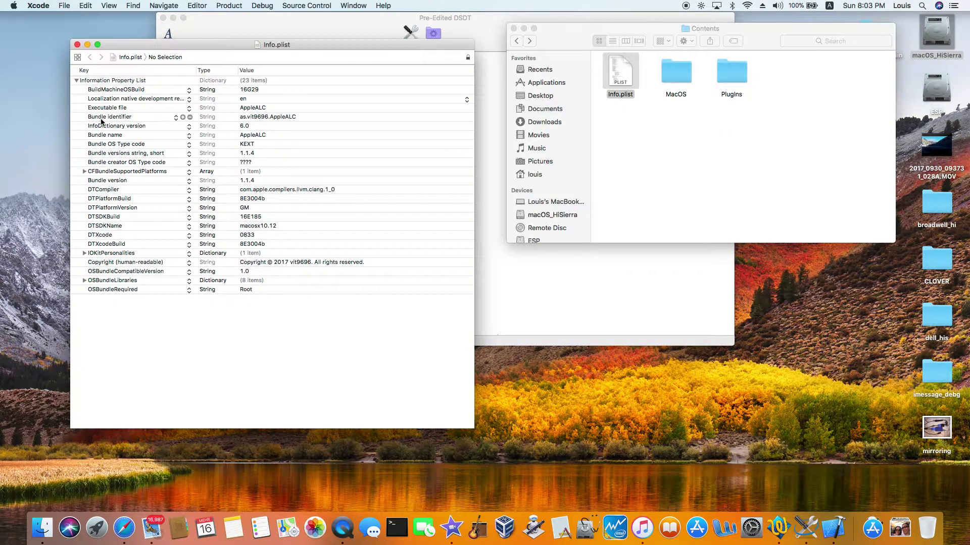
pyautogui.click(84, 253)
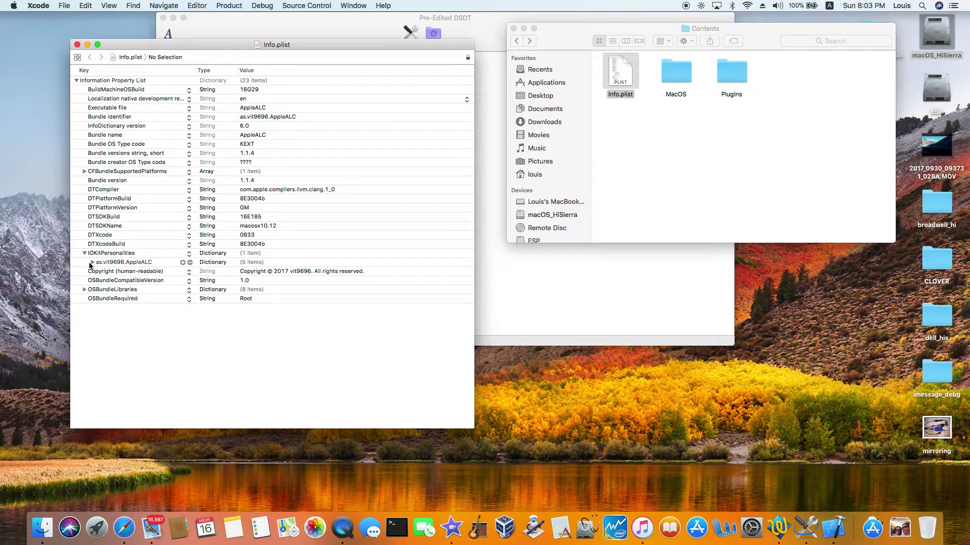
pyautogui.click(91, 263)
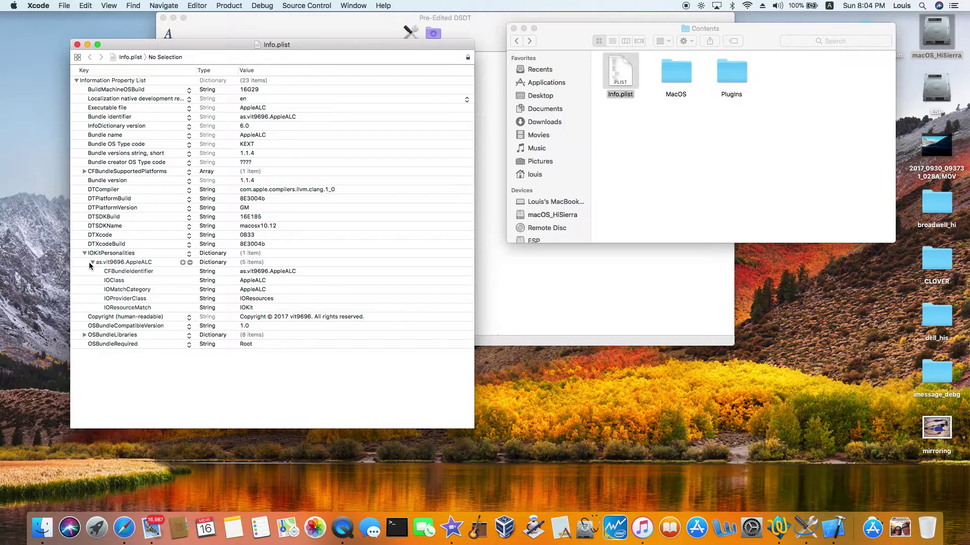
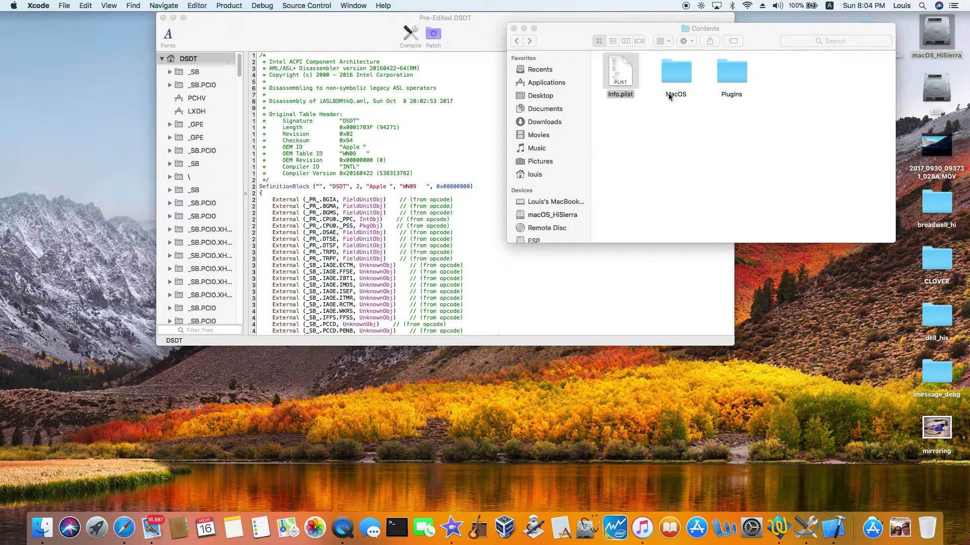
# Open the PlugIns folder of AppleALC.kext, show the package contents of PinConfigs.kext and open its Info.plist
pyautogui.doubleClick(731, 74)
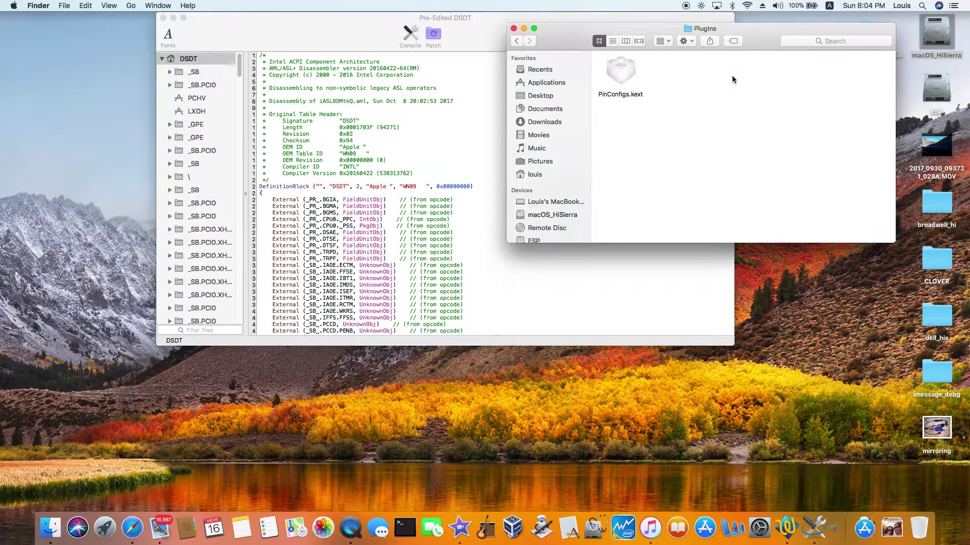
pyautogui.doubleClick(622, 73)
pyautogui.click(526, 180)
pyautogui.rightClick(625, 71)
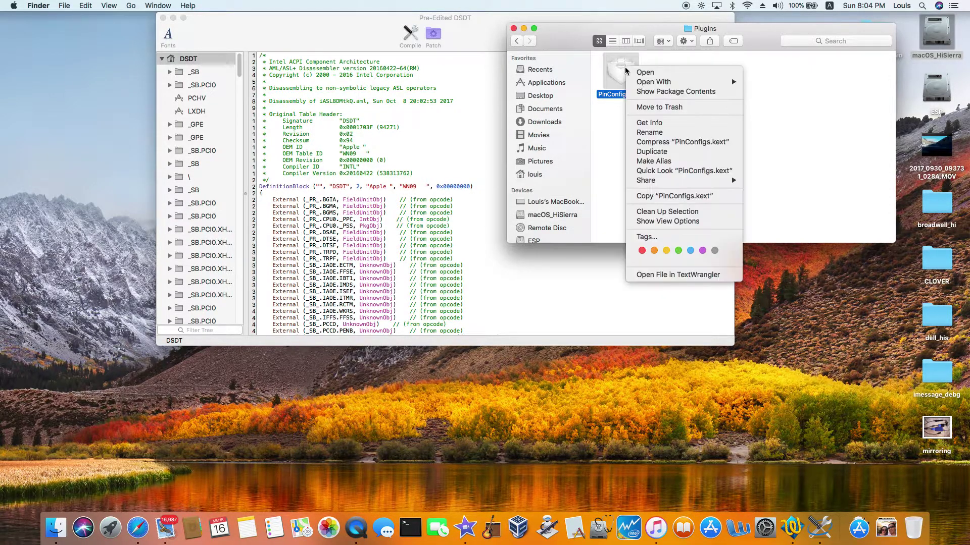
pyautogui.click(641, 91)
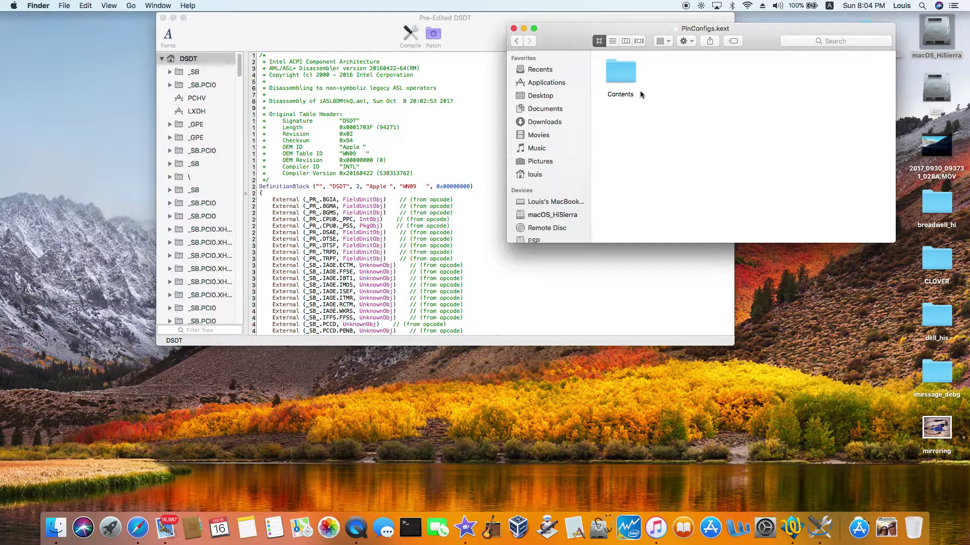
pyautogui.doubleClick(617, 70)
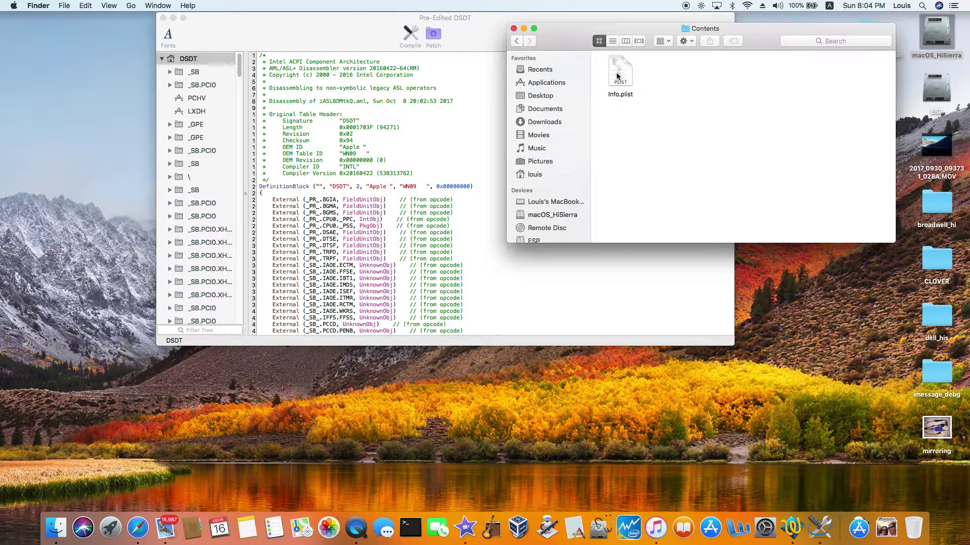
pyautogui.doubleClick(617, 76)
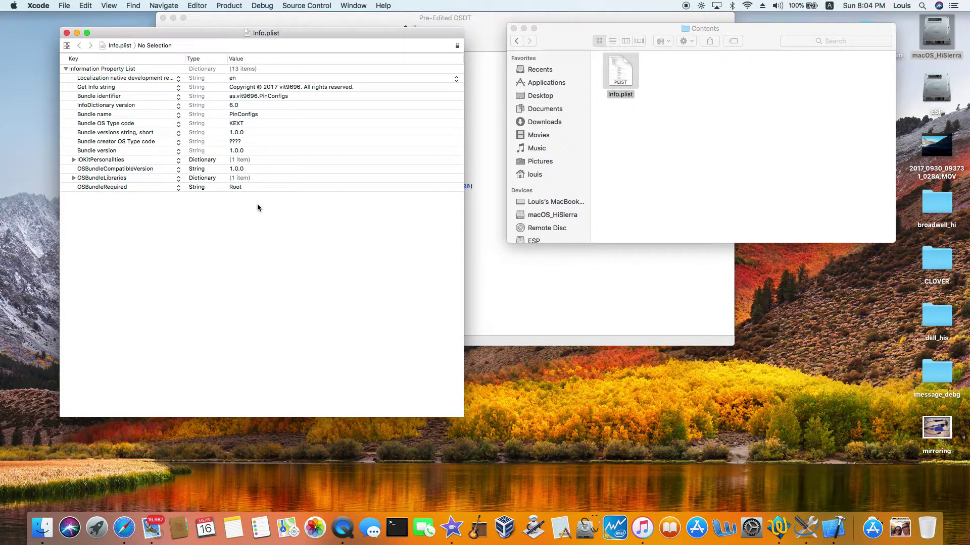
# Expand IOKitPersonalities, HDA Hardware Config Resource and HDAConfigDefault in the PinConfigs plist to show the entries of Item 0
pyautogui.click(73, 159)
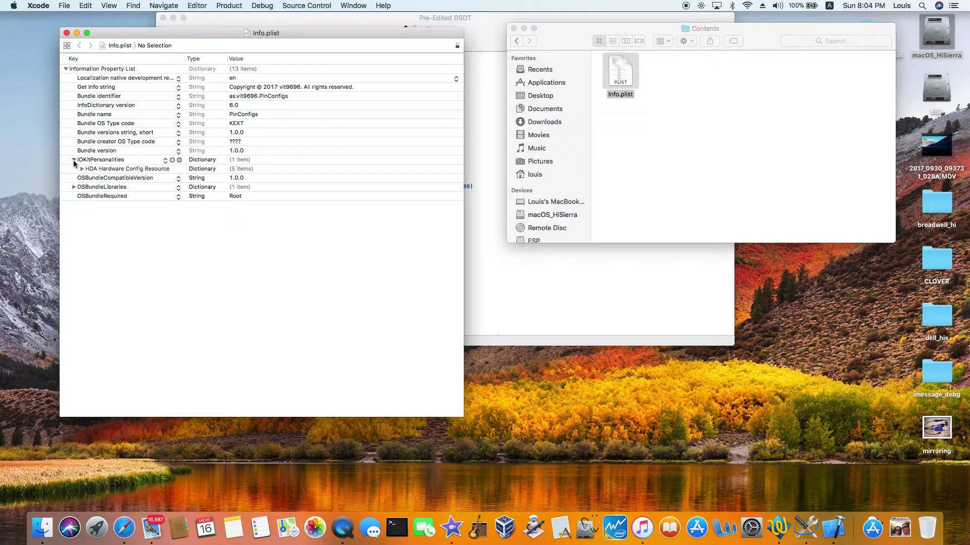
pyautogui.click(81, 169)
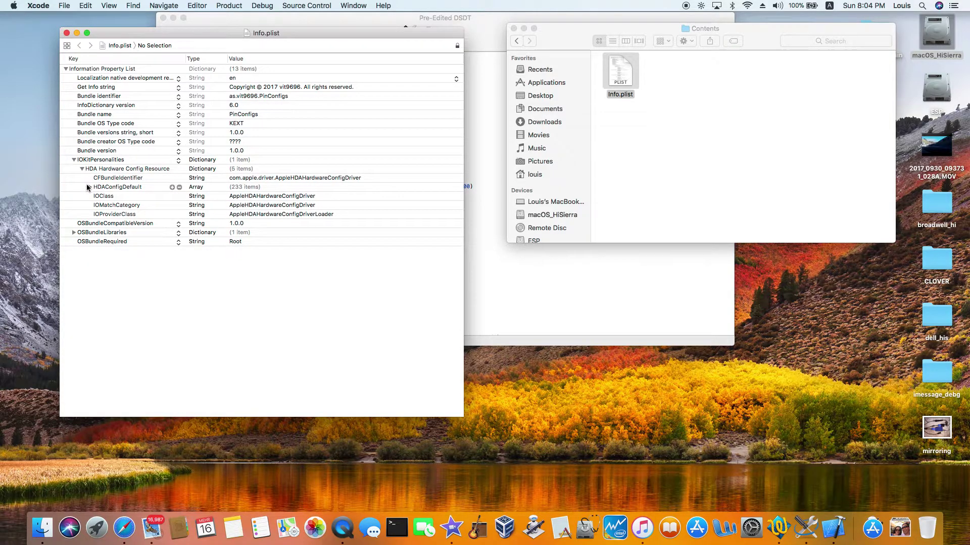
pyautogui.click(89, 188)
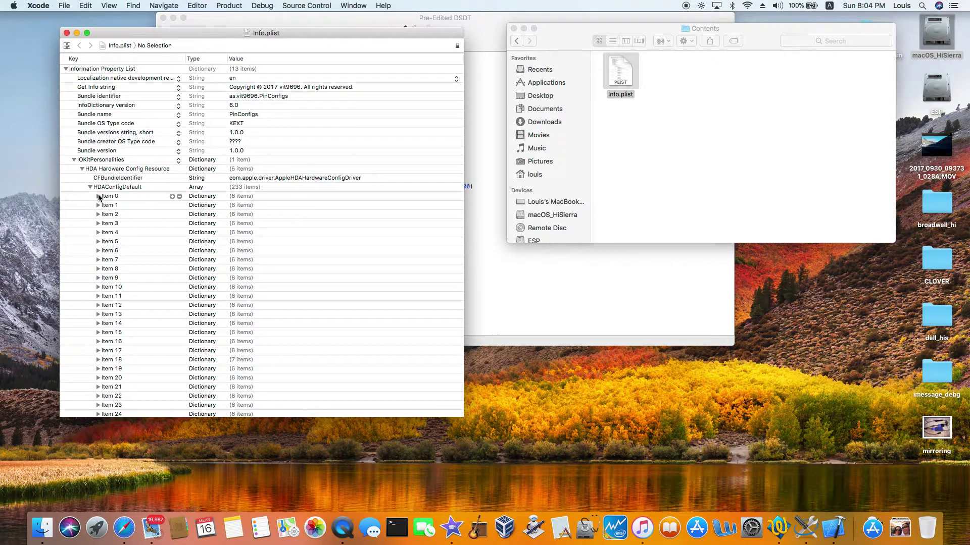
pyautogui.click(98, 197)
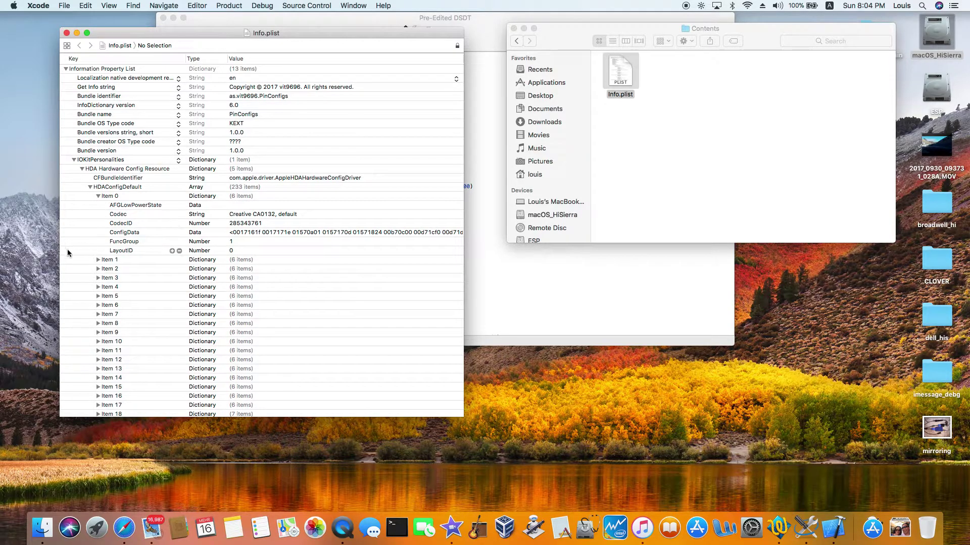
# Search the plist for 255 to check the LayoutID rows of the first three Realtek ALC255 entries, and close the plist and Contents windows
pyautogui.press('super+f')
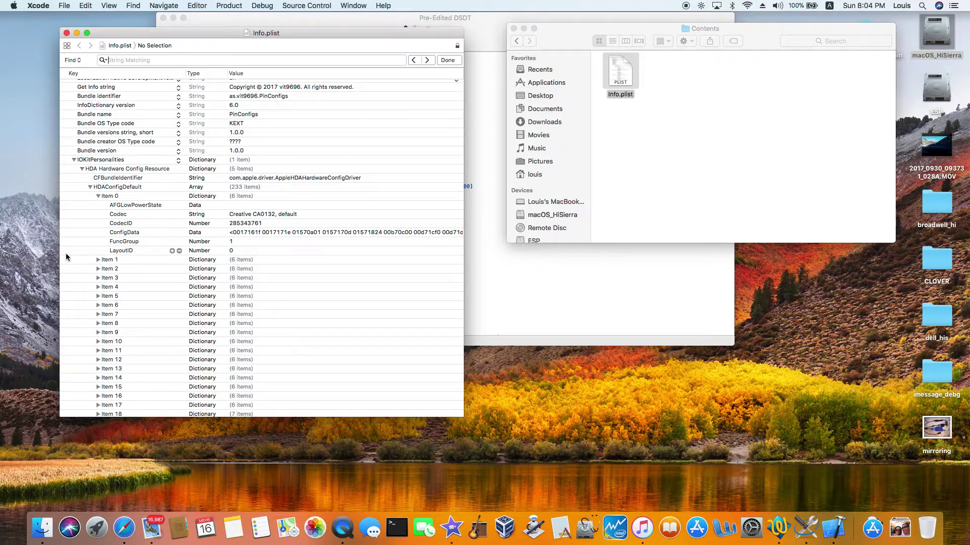
pyautogui.write('255')
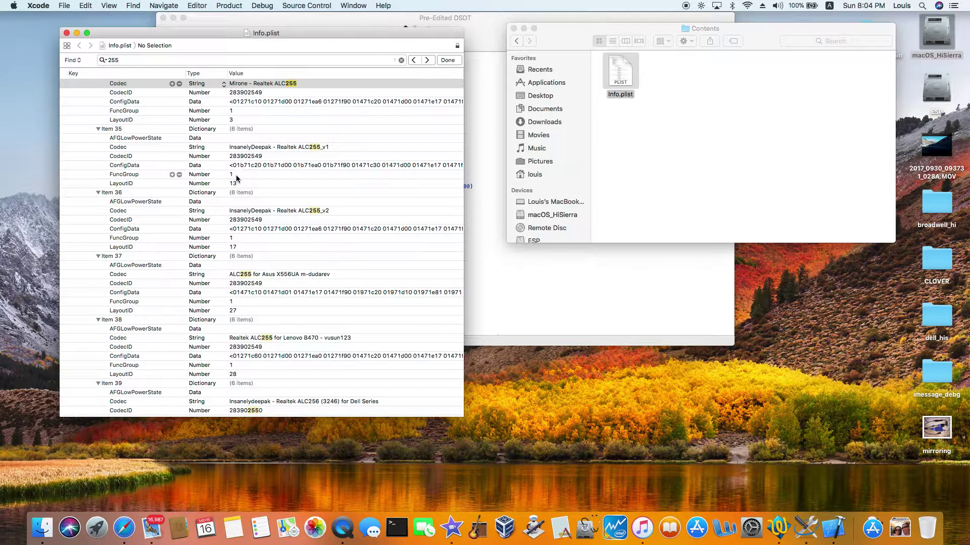
pyautogui.click(233, 250)
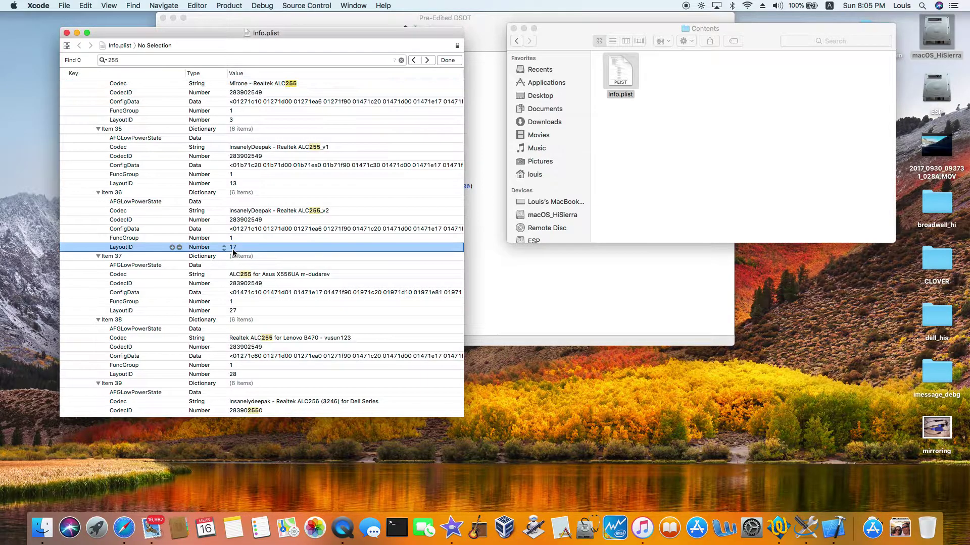
pyautogui.click(245, 184)
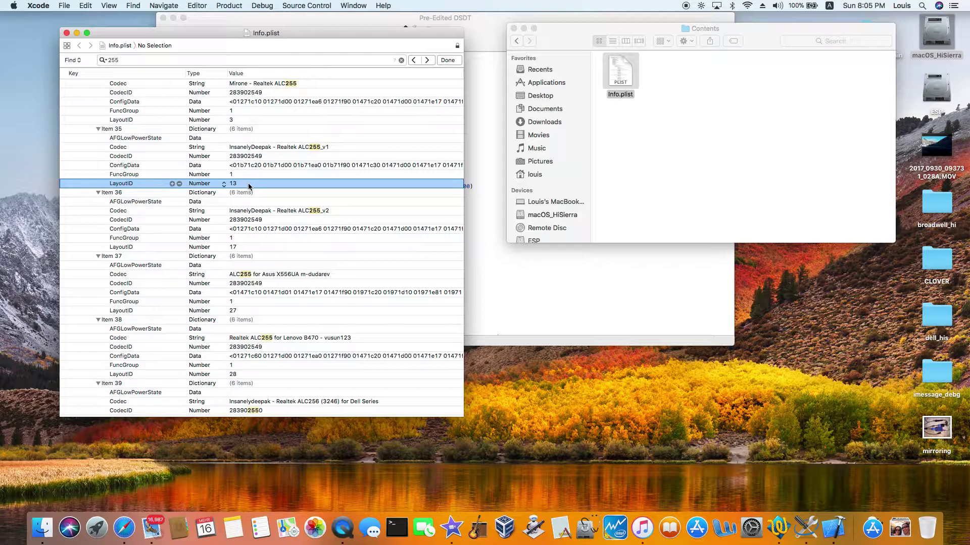
pyautogui.click(243, 120)
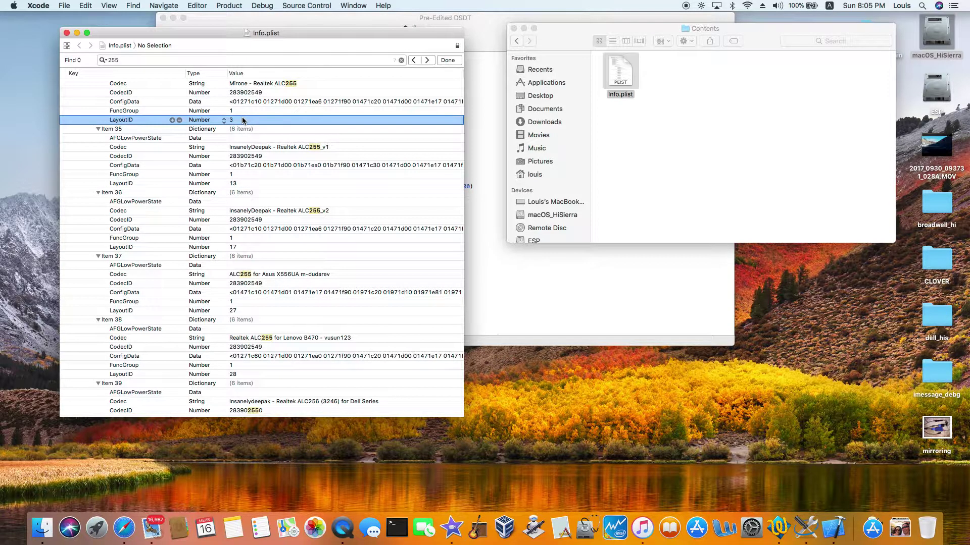
pyautogui.click(66, 33)
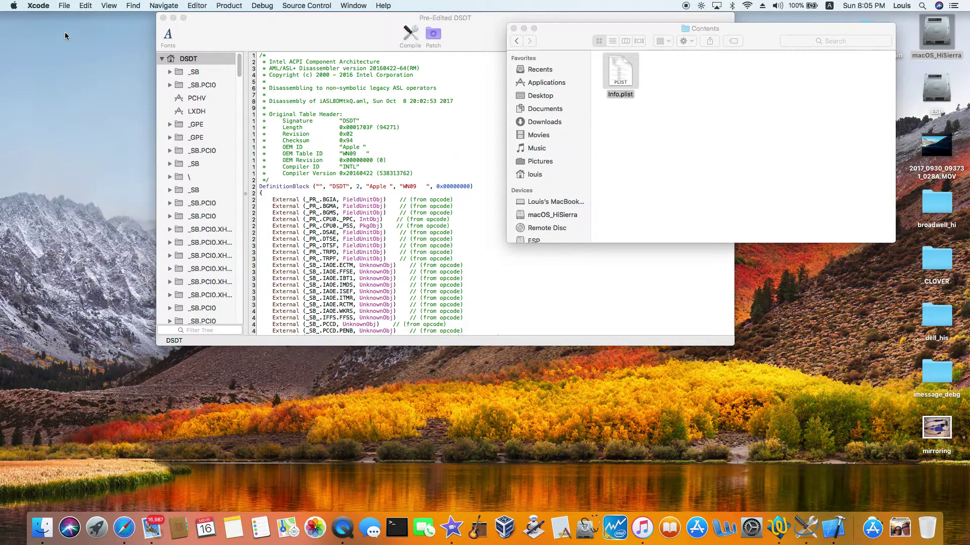
pyautogui.click(513, 29)
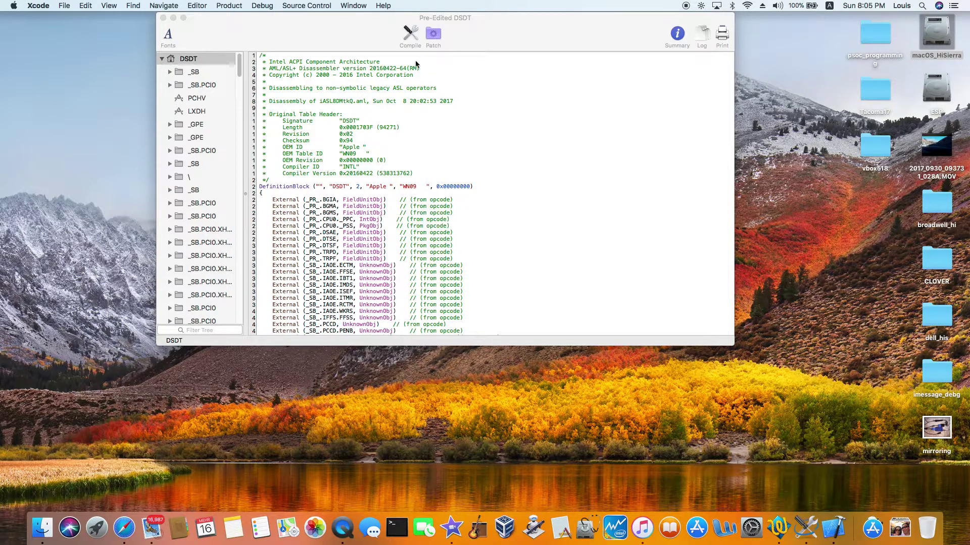
# Open the DSDT patch window in MaciASL and preview the rehabman patches "[audio] Audio Layout 3" and "[igpu] Rename B0D3 to HDAU"
pyautogui.click(434, 40)
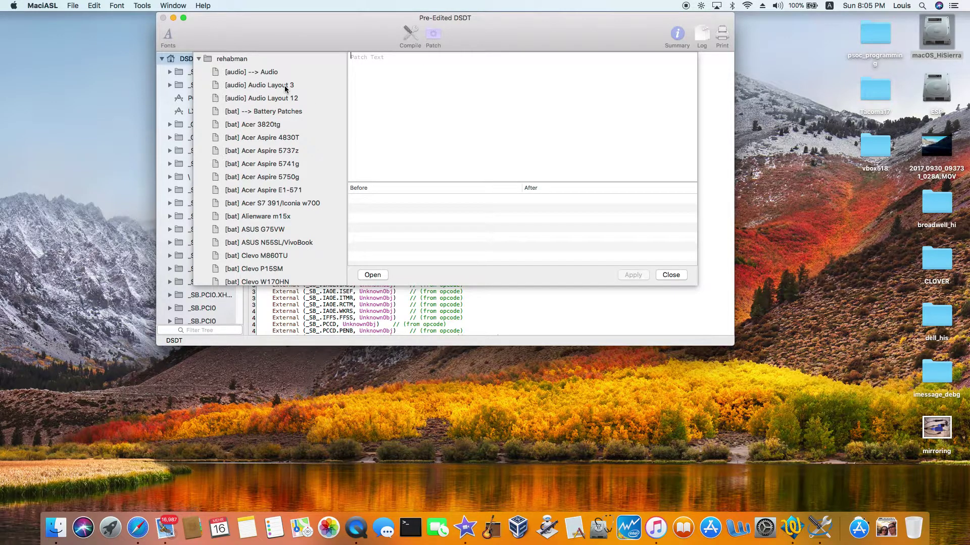
pyautogui.click(285, 88)
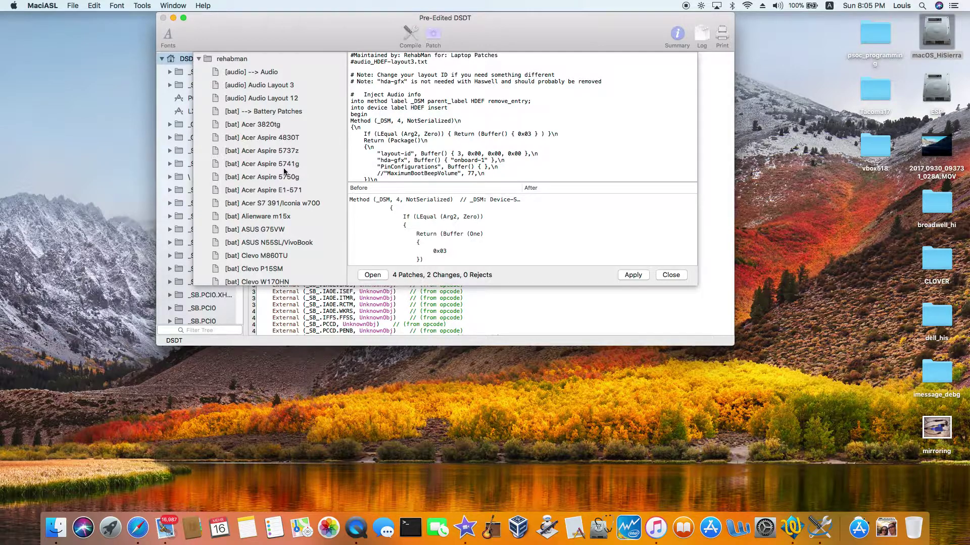
pyautogui.scroll(-5, 298, 211)
pyautogui.scroll(-10, 297, 212)
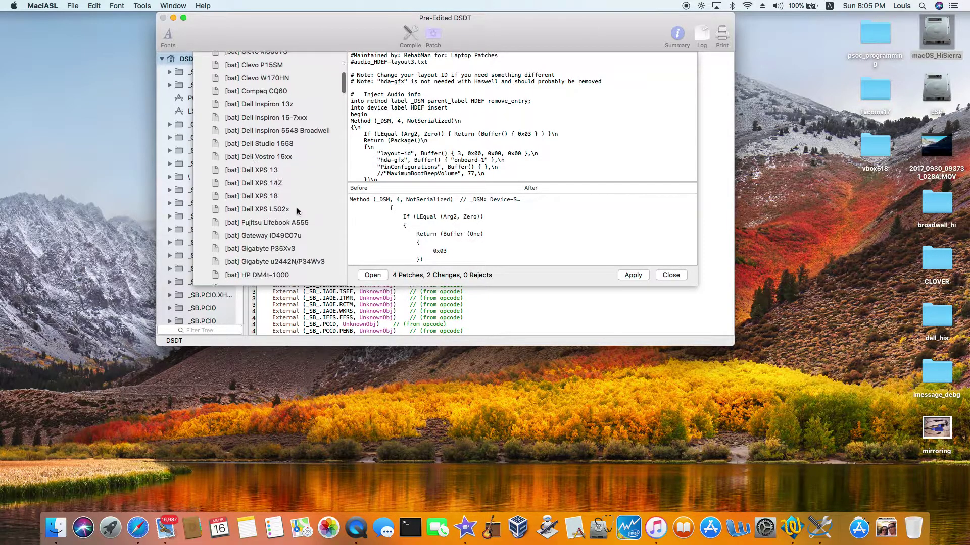
pyautogui.scroll(-12, 297, 212)
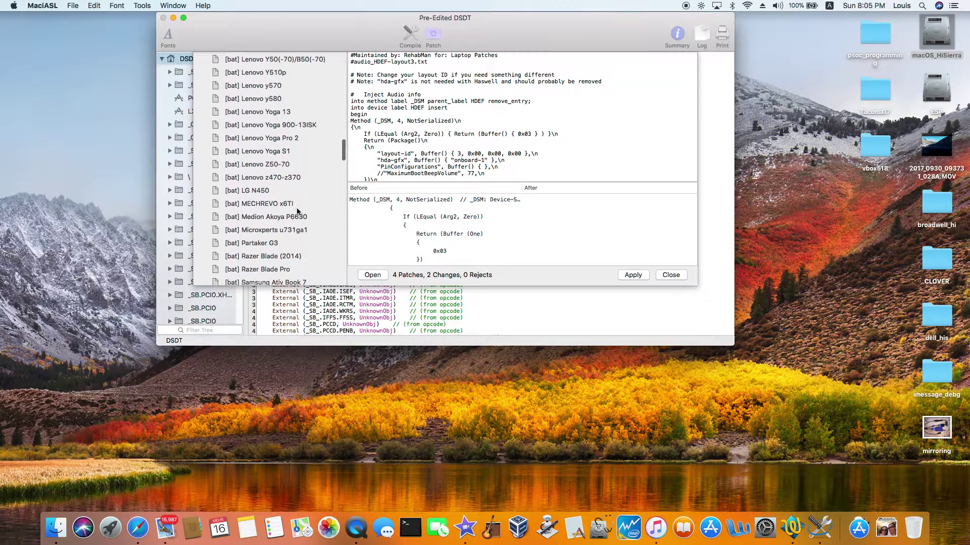
pyautogui.scroll(-12, 297, 212)
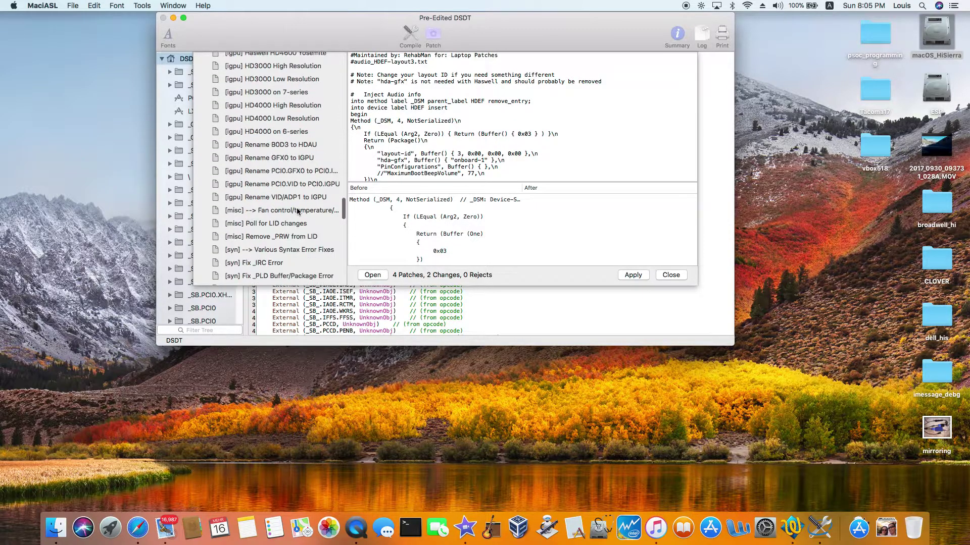
pyautogui.scroll(6, 297, 212)
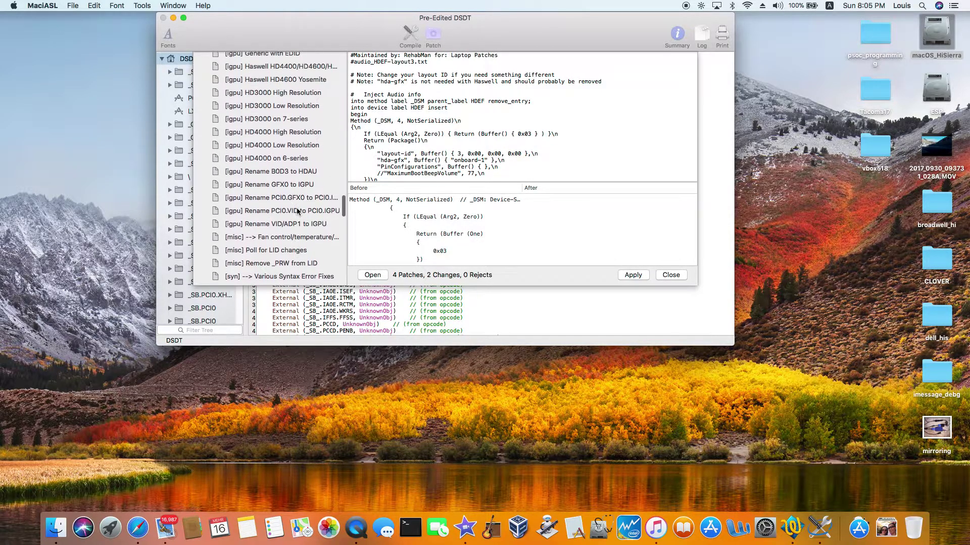
pyautogui.click(294, 221)
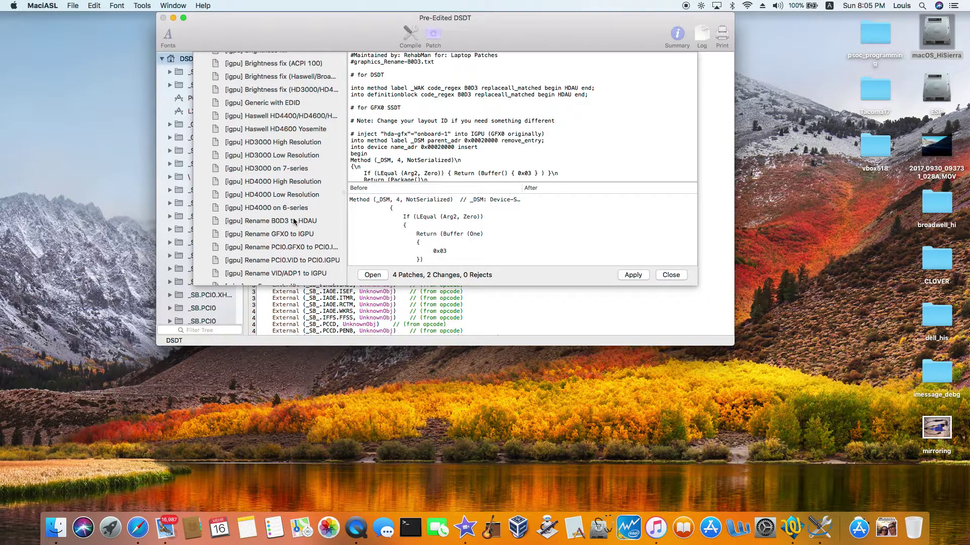
# Examine the Rename B0D3 to HDAU patch text and its before-and-after preview of the _DSM method changes
pyautogui.scroll(-5, 474, 135)
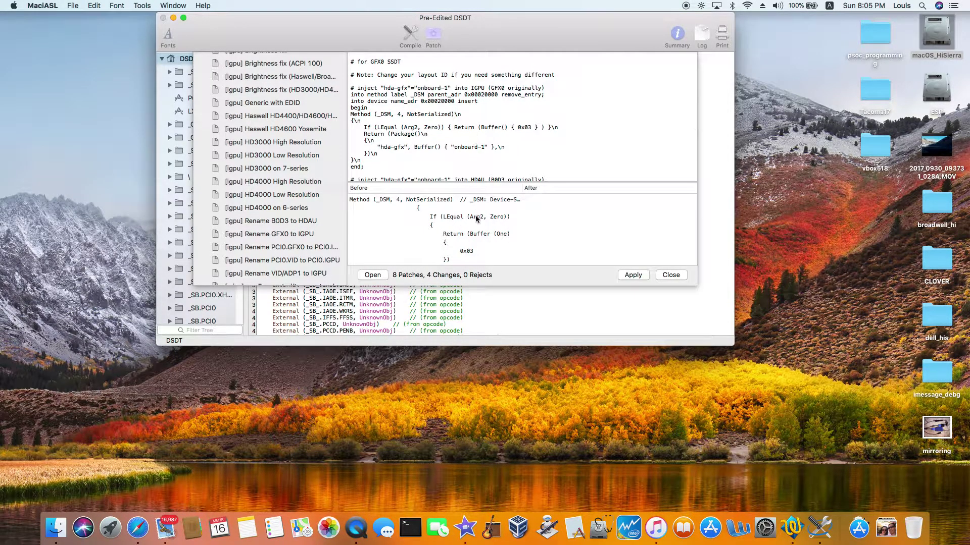
pyautogui.scroll(-5, 481, 237)
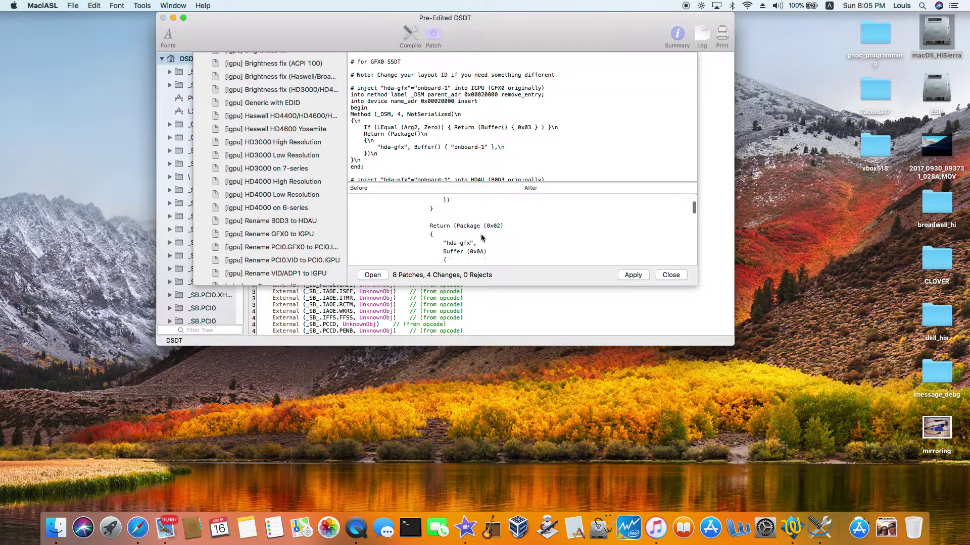
pyautogui.scroll(2, 480, 238)
pyautogui.scroll(-3, 481, 237)
pyautogui.scroll(-10, 481, 237)
pyautogui.scroll(8, 481, 237)
pyautogui.scroll(3, 481, 237)
pyautogui.scroll(-5, 481, 238)
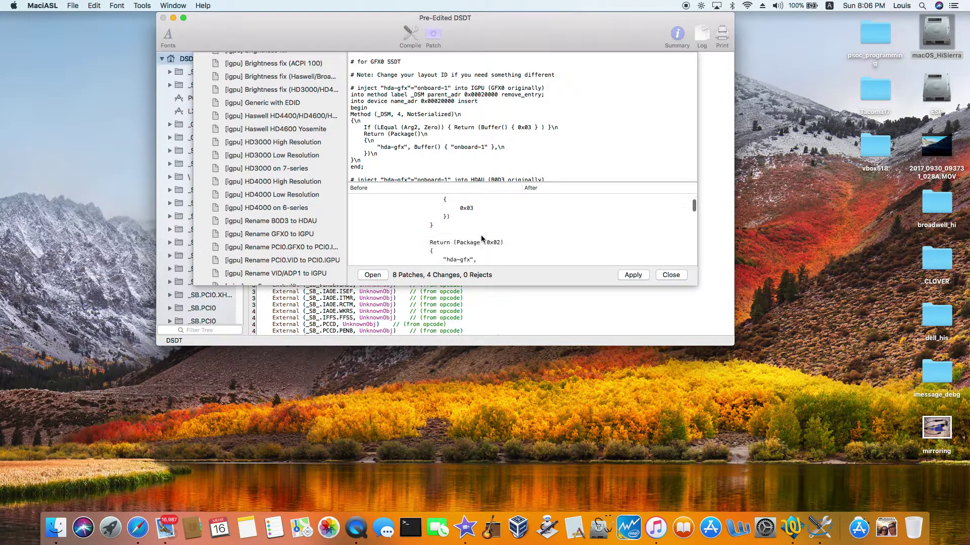
pyautogui.scroll(-5, 481, 235)
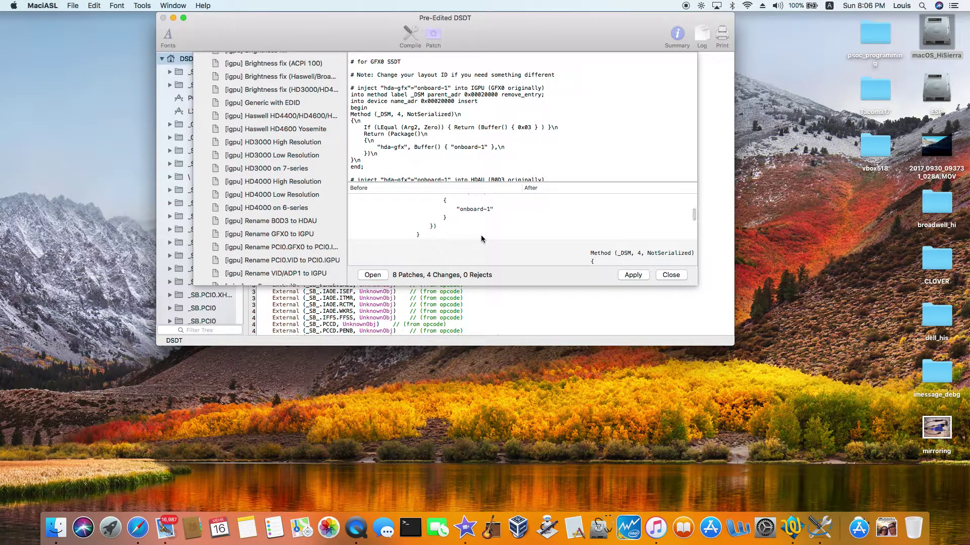
pyautogui.scroll(3, 481, 237)
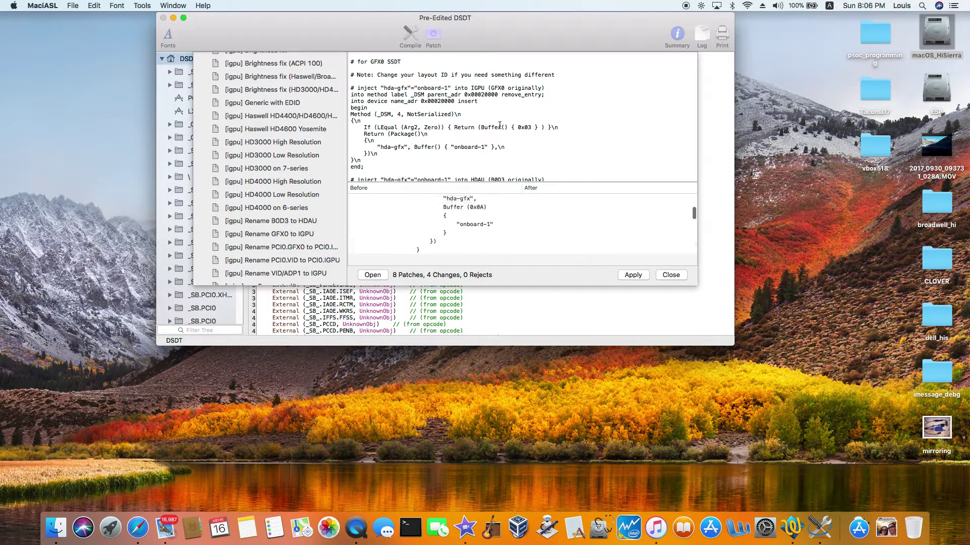
# Check the HDAU injection section of the patch text, and open config.plist from EFI/CLOVER on the ESP volume
pyautogui.scroll(-5, 501, 125)
pyautogui.scroll(-3, 501, 125)
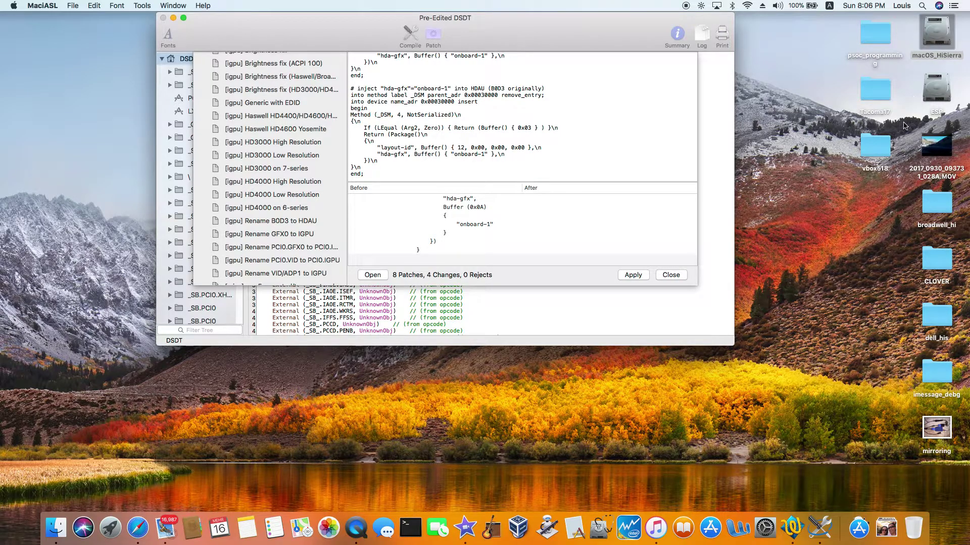
pyautogui.click(934, 100)
pyautogui.doubleClick(935, 100)
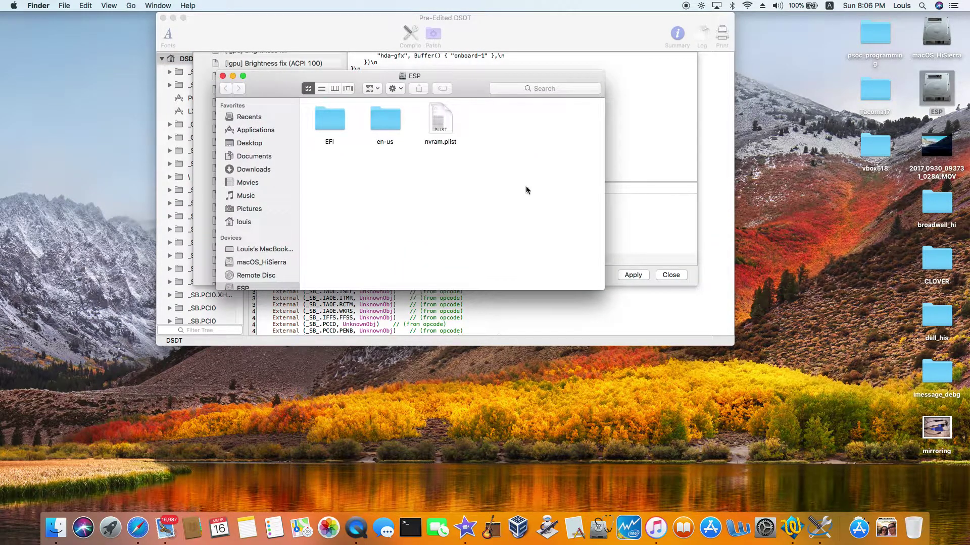
pyautogui.doubleClick(325, 119)
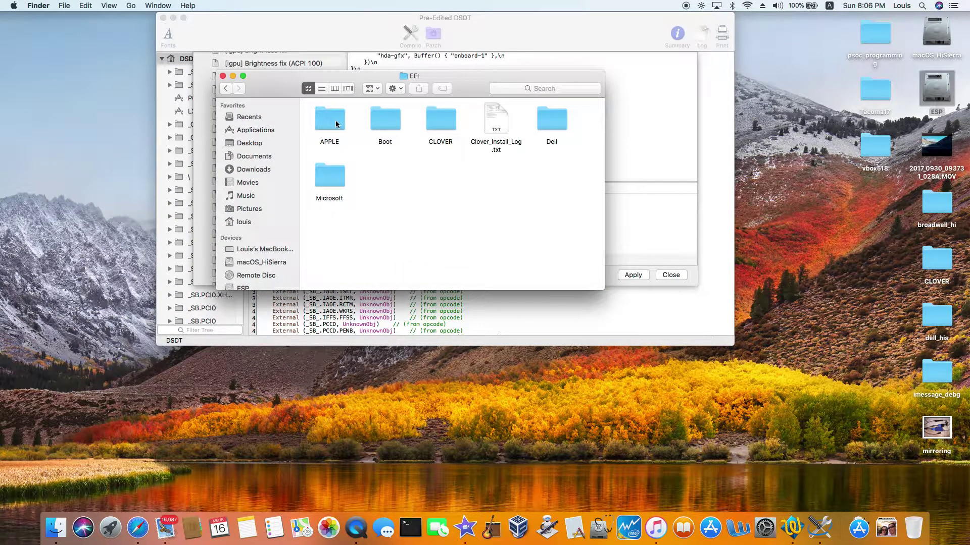
pyautogui.click(445, 125)
pyautogui.doubleClick(445, 125)
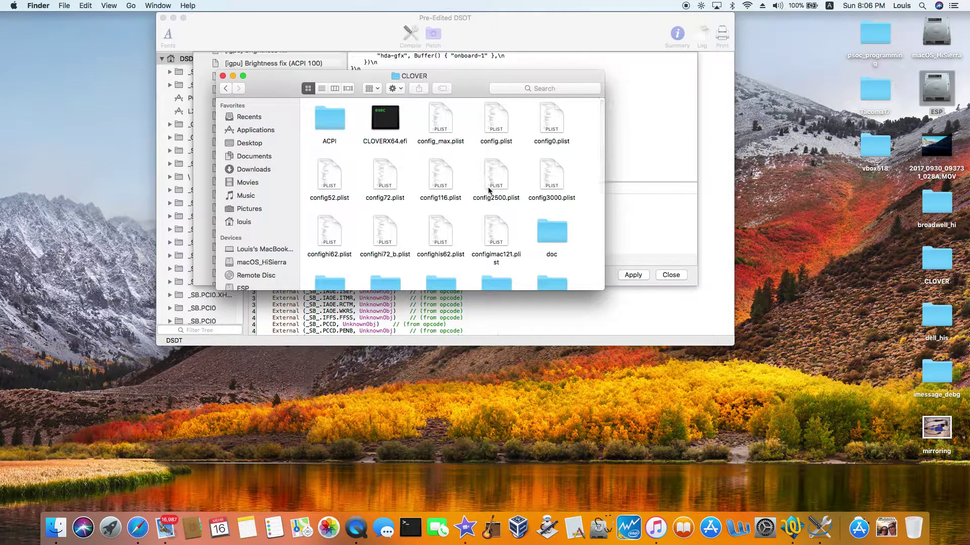
pyautogui.click(501, 143)
pyautogui.doubleClick(501, 143)
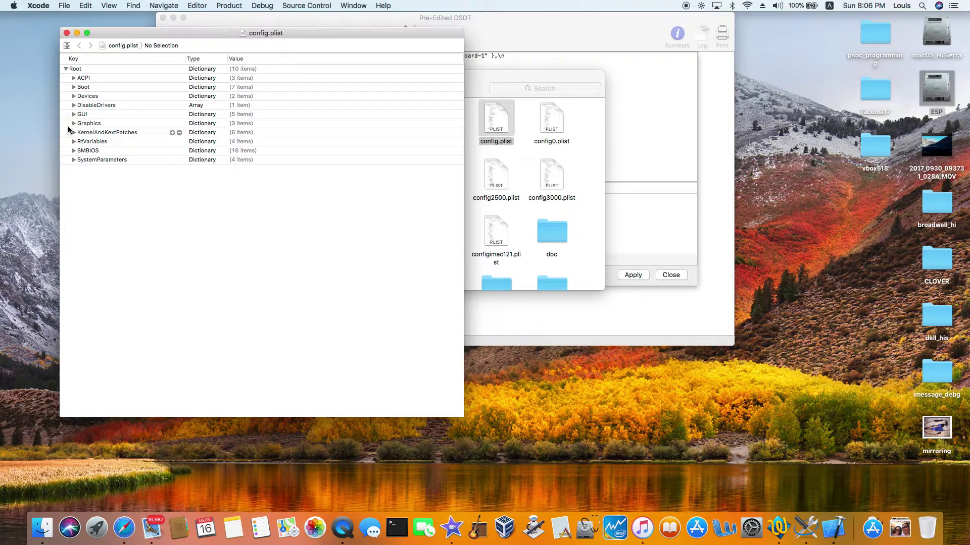
# Expand Devices and Audio in config.plist to check the Inject entry, and close the plist and CLOVER folder windows
pyautogui.click(74, 96)
pyautogui.click(81, 105)
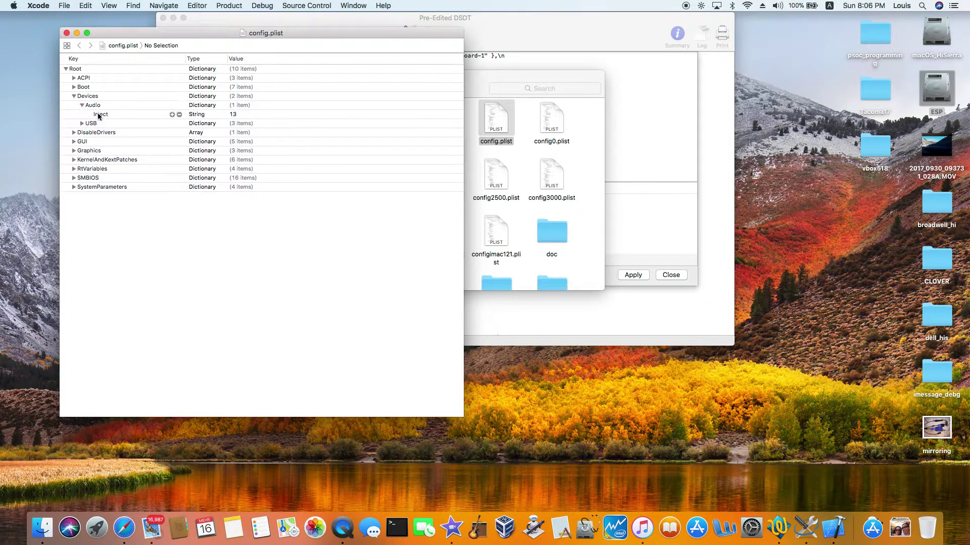
pyautogui.click(130, 116)
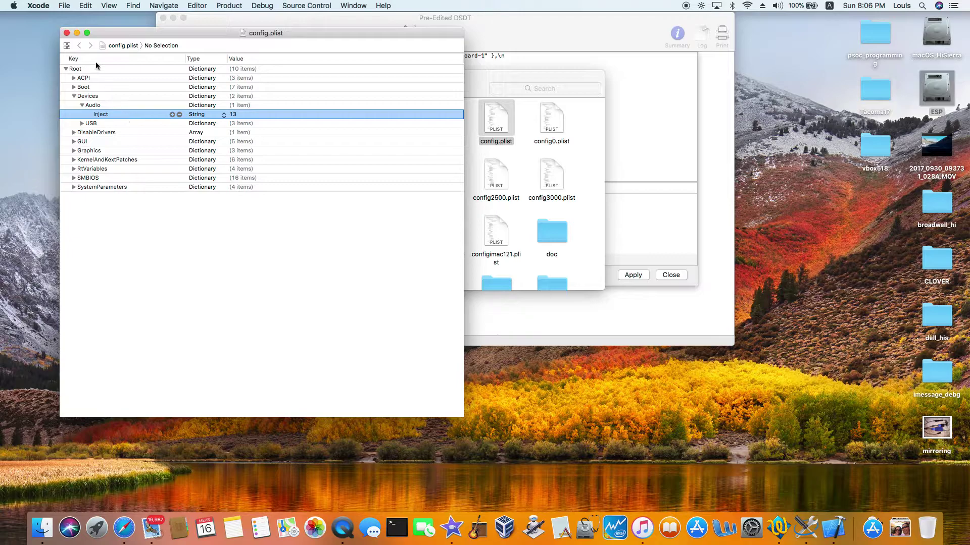
pyautogui.click(66, 32)
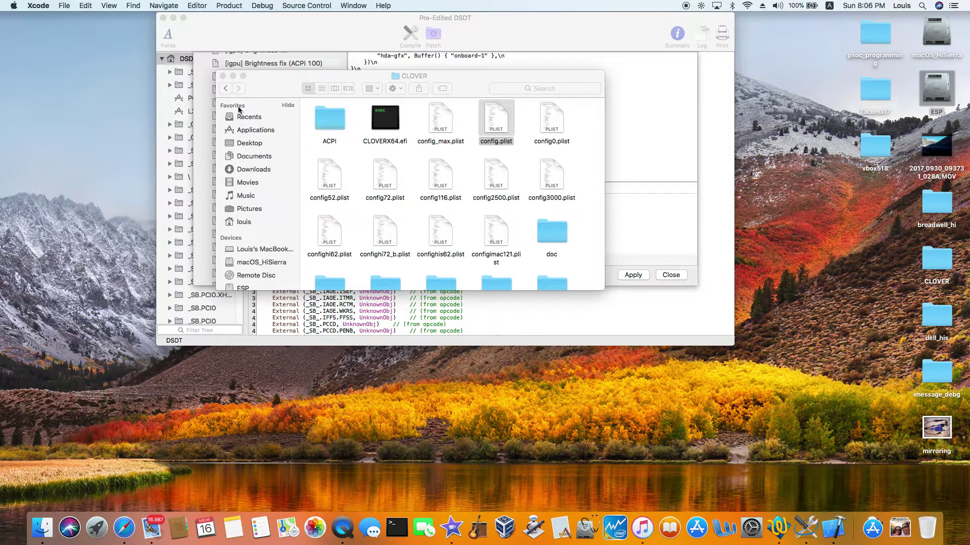
pyautogui.click(223, 75)
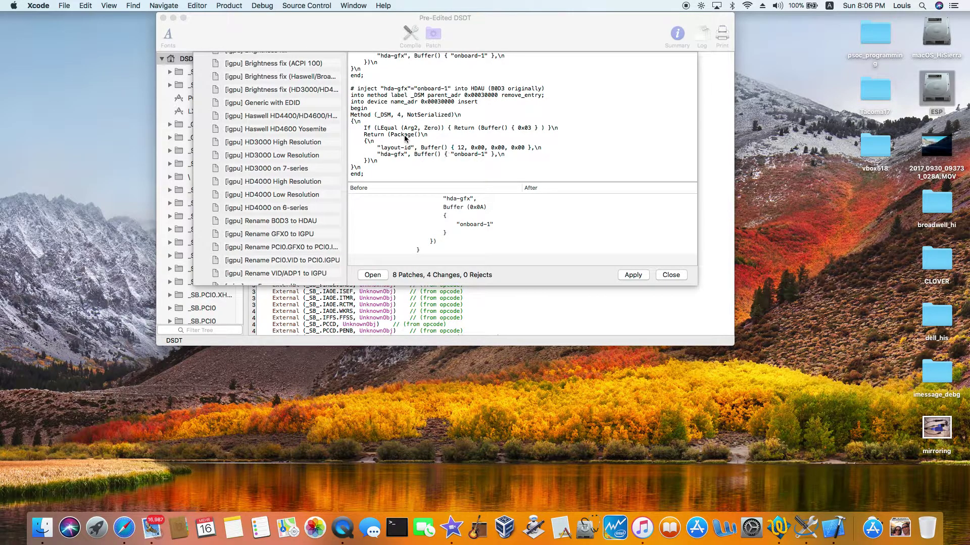
# Close the patch window and search the DSDT for hdef to reach the HDEF device definition
pyautogui.click(671, 275)
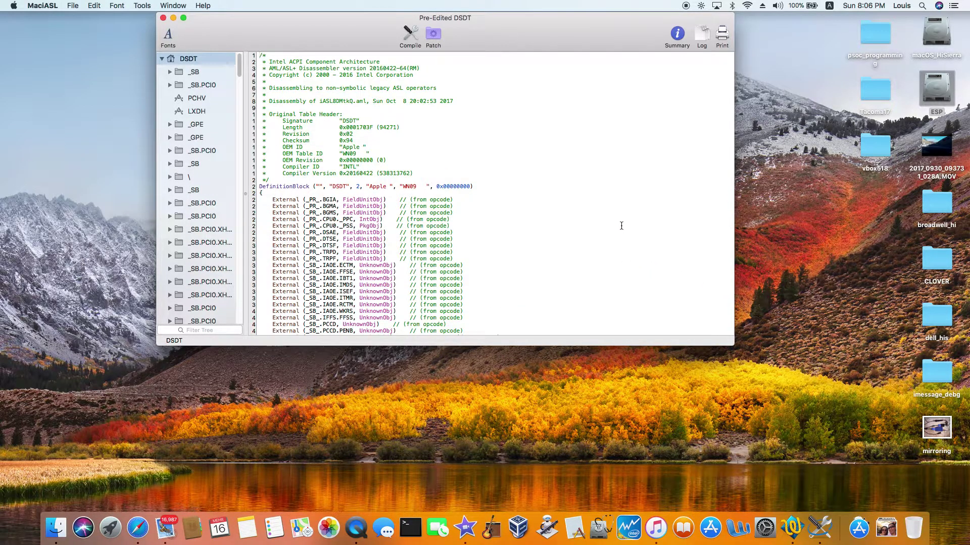
pyautogui.press('super+f')
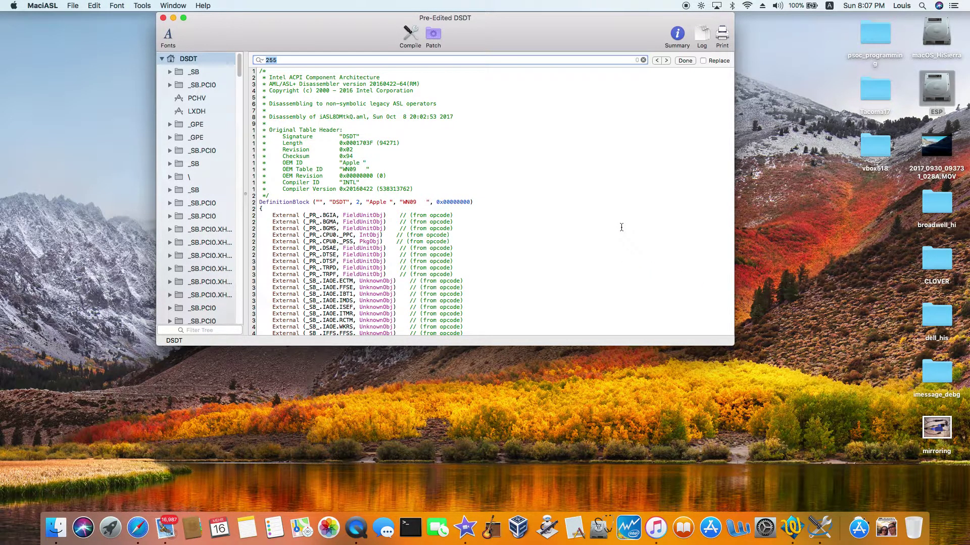
pyautogui.write('hdef')
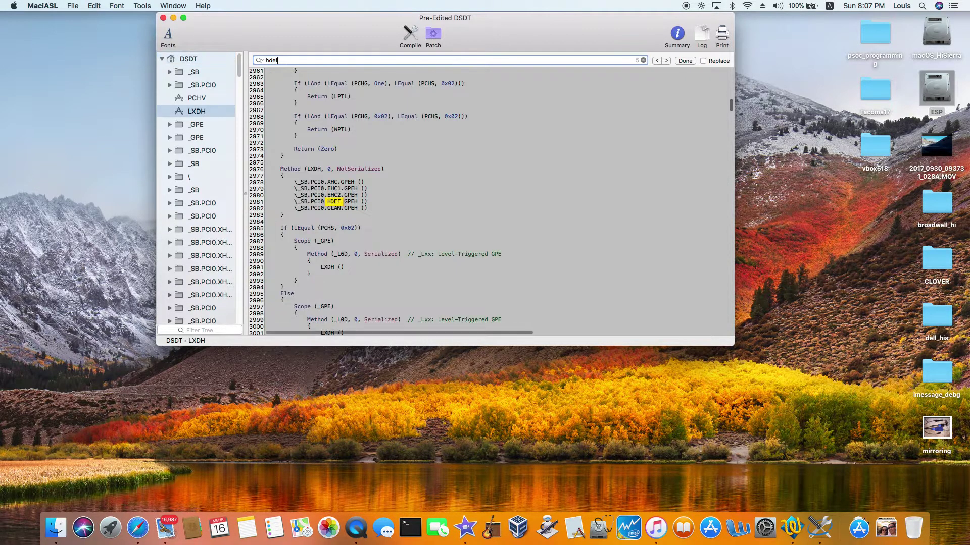
pyautogui.scroll(-1, 625, 272)
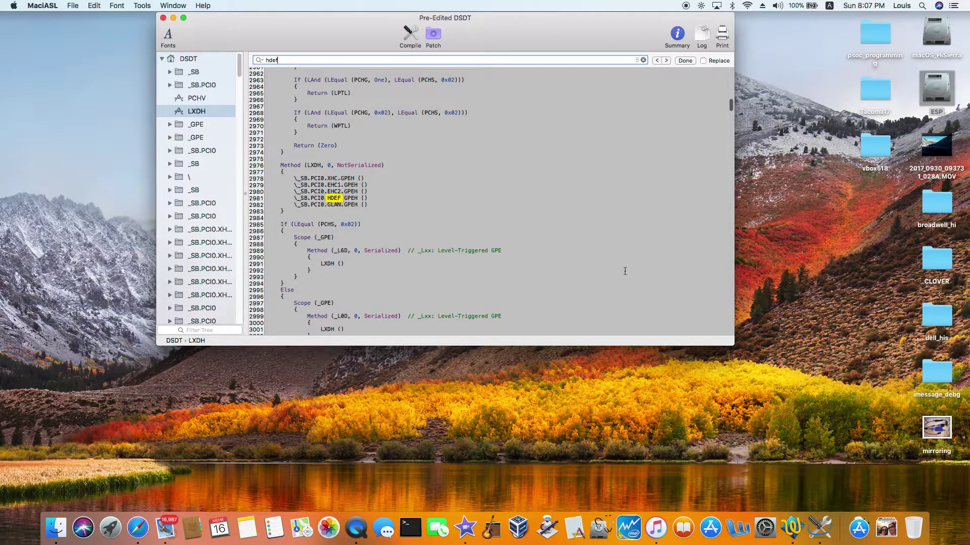
pyautogui.press('Return')
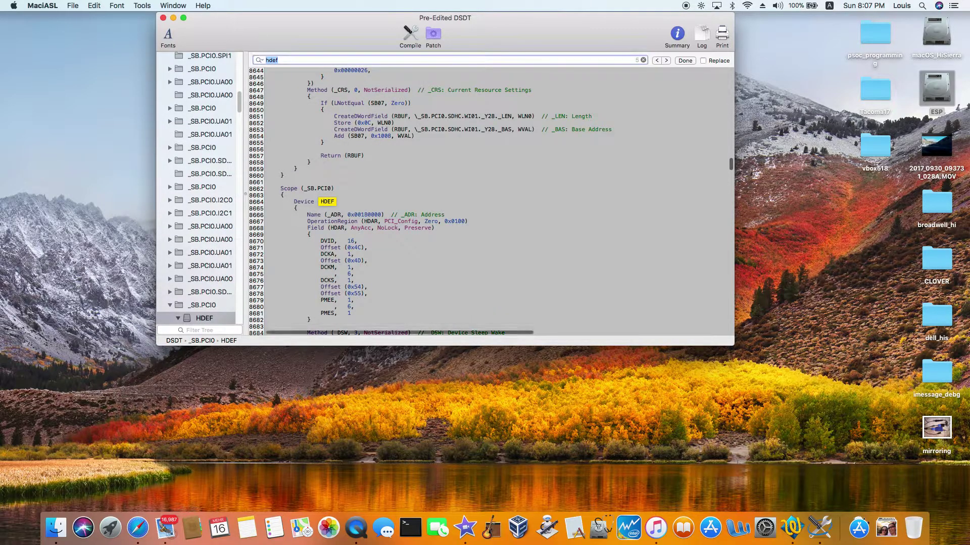
# Examine the layout-id buffer in the HDEF device's _DSM method, highlight its first byte, and close the DSDT
pyautogui.scroll(-10, 495, 202)
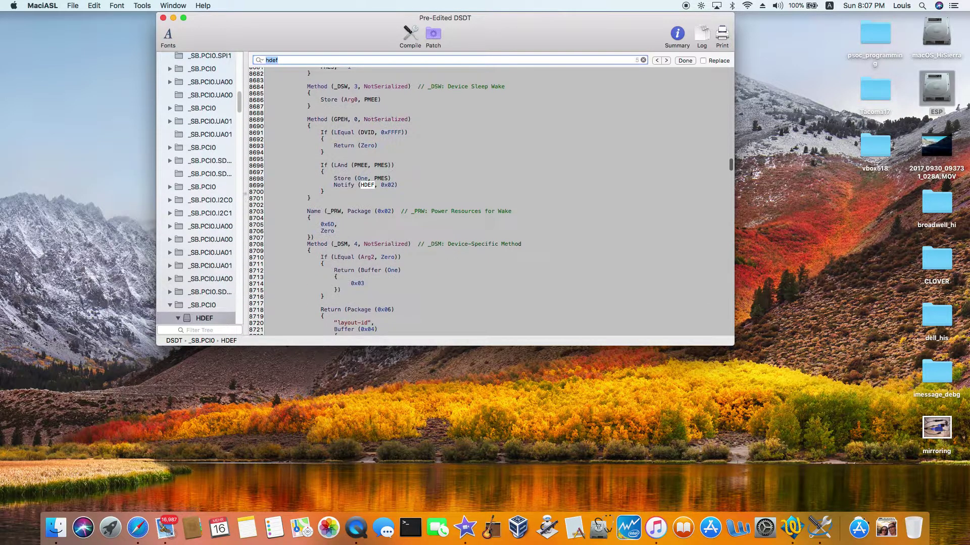
pyautogui.scroll(-4, 520, 273)
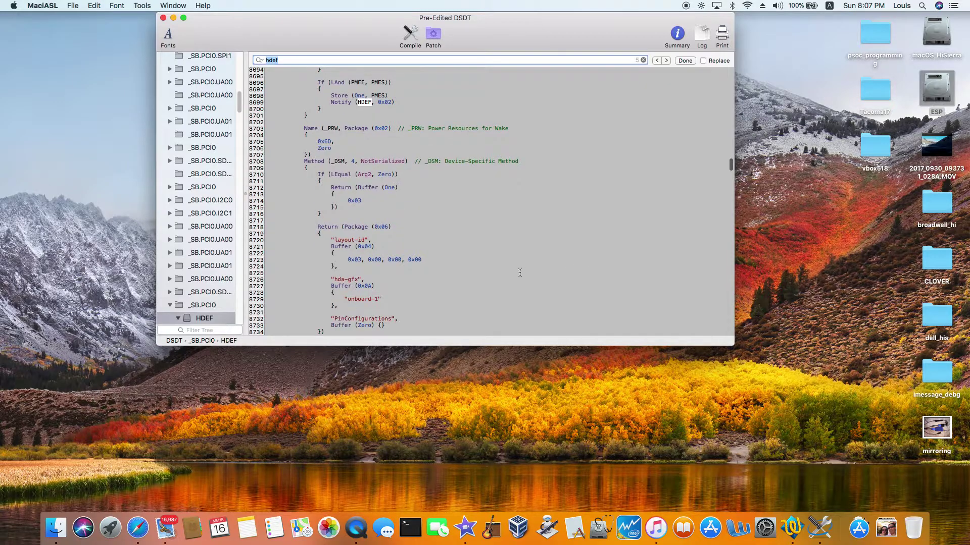
pyautogui.doubleClick(349, 260)
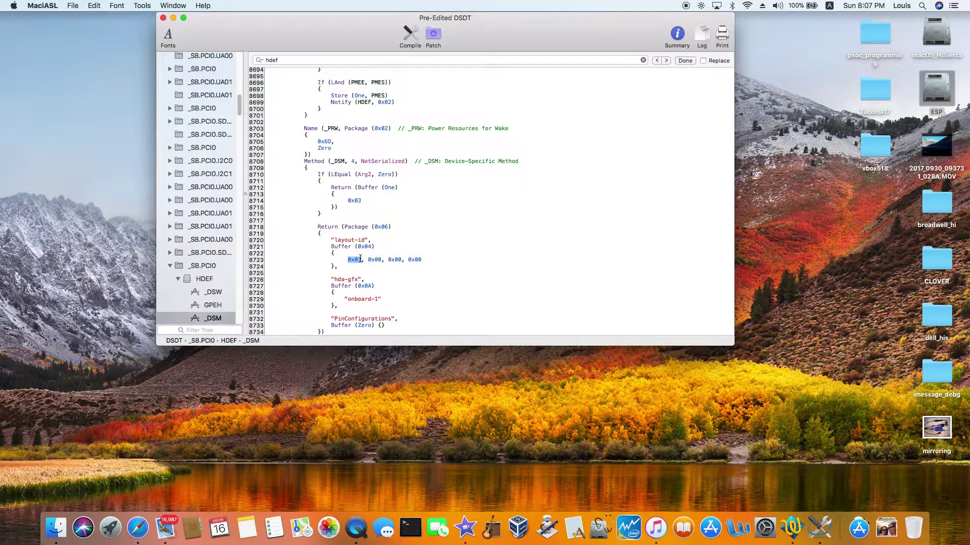
pyautogui.click(163, 17)
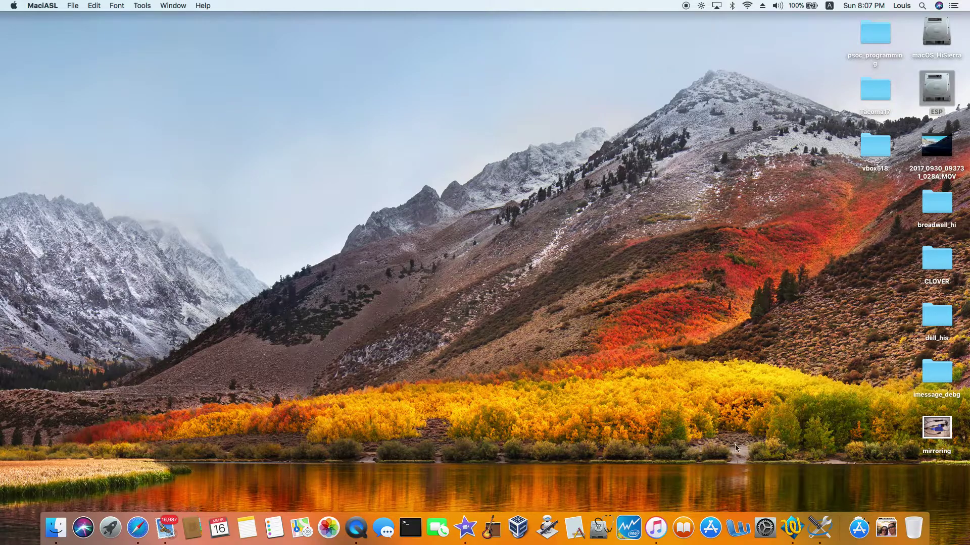
# In the Sound settings of System Preferences, select the Blow alert sound and check the Internal Microphone input before closing the window
pyautogui.click(763, 510)
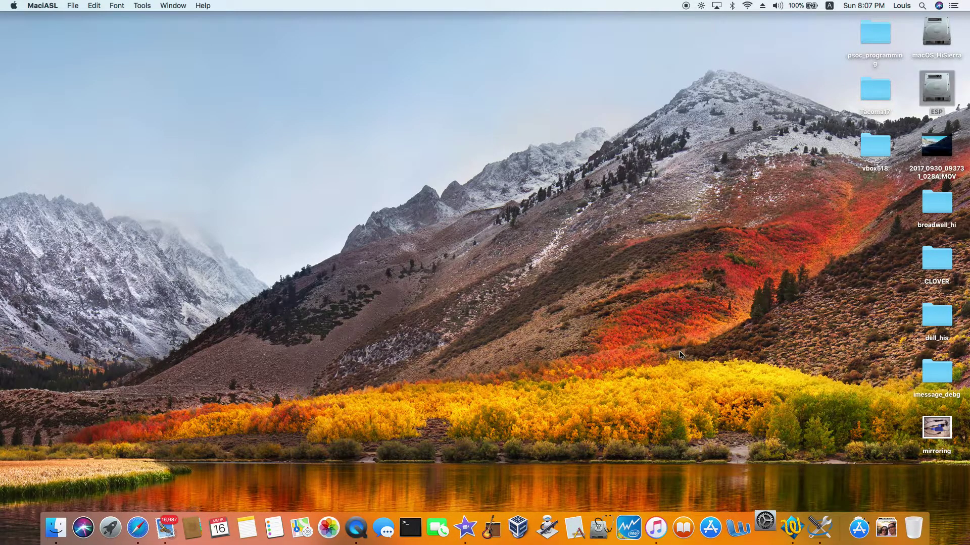
pyautogui.click(734, 477)
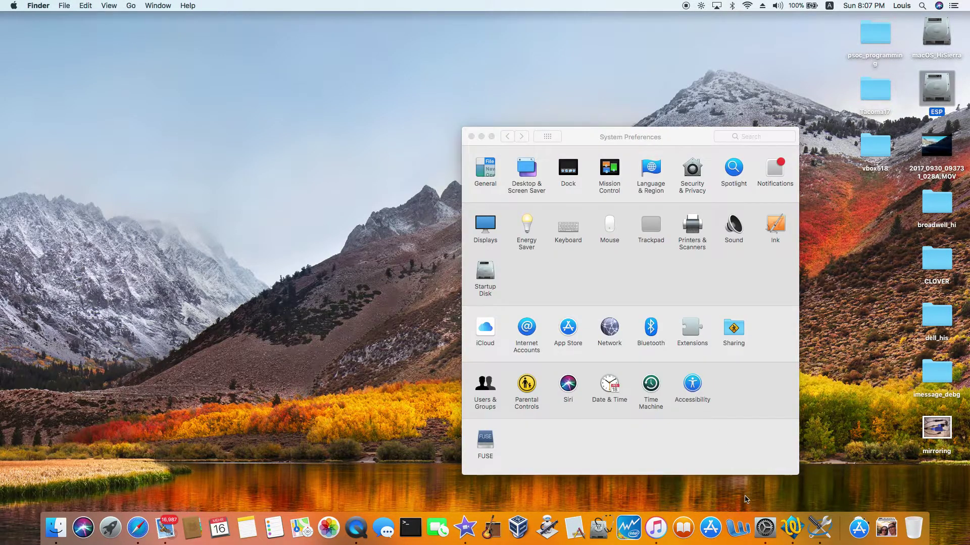
pyautogui.click(733, 227)
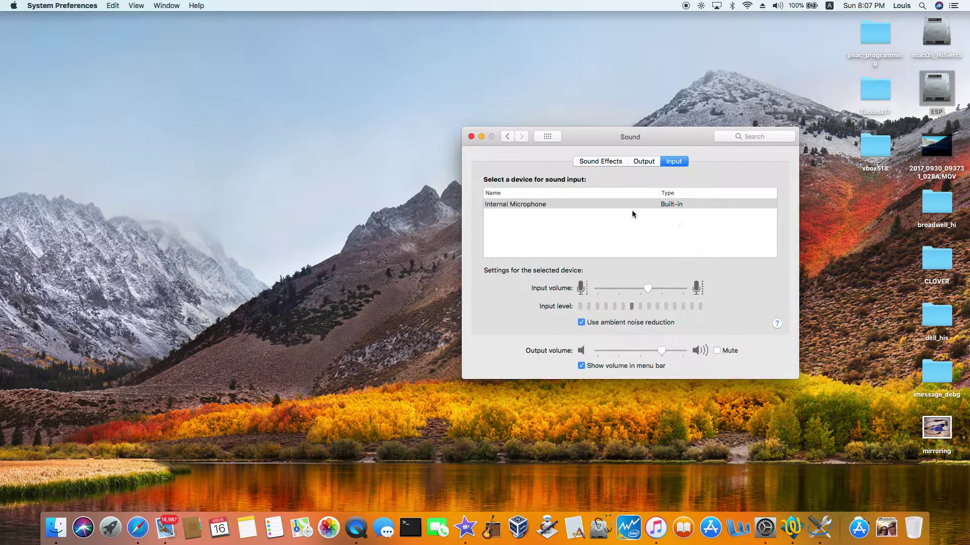
pyautogui.click(597, 160)
pyautogui.click(575, 213)
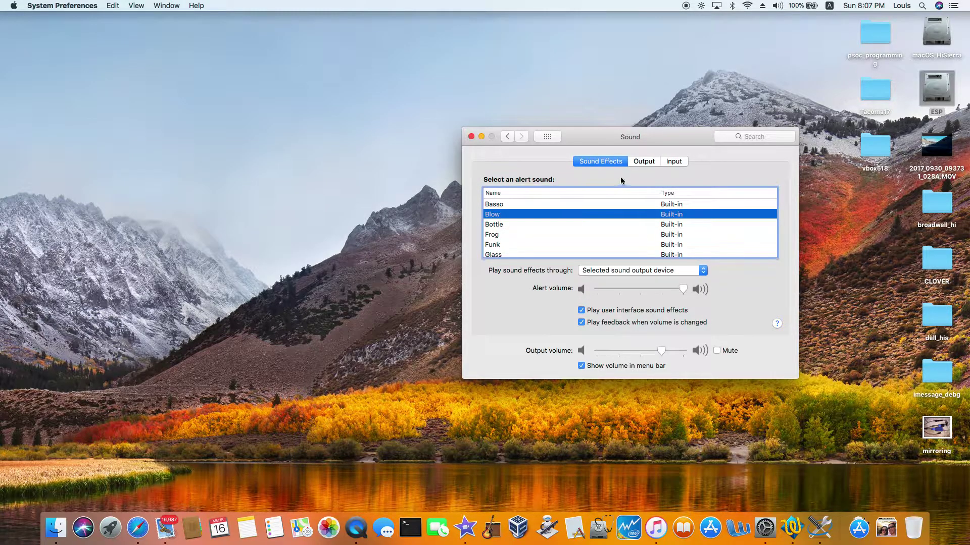
pyautogui.click(675, 162)
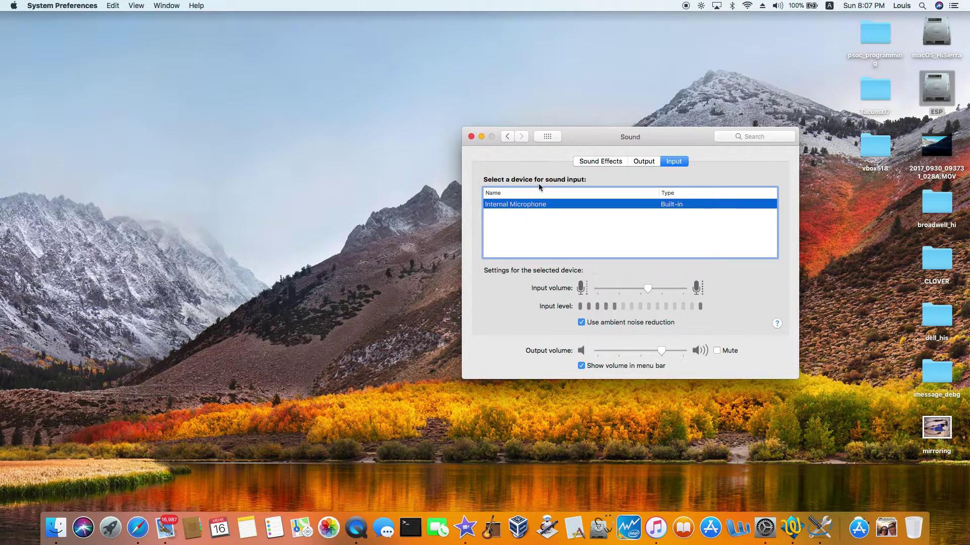
pyautogui.click(471, 137)
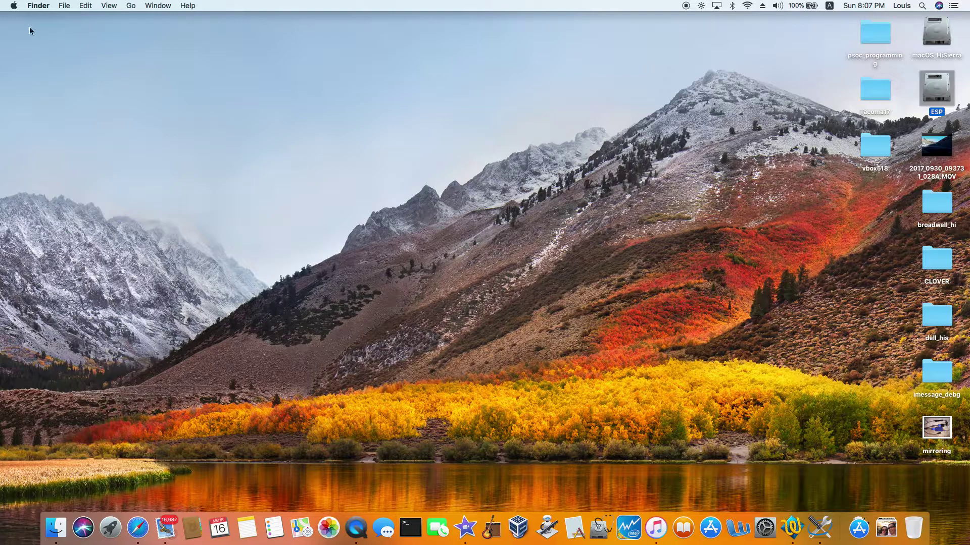
# Open About This Mac and highlight the model number 5500 in the Graphics entry
pyautogui.click(13, 10)
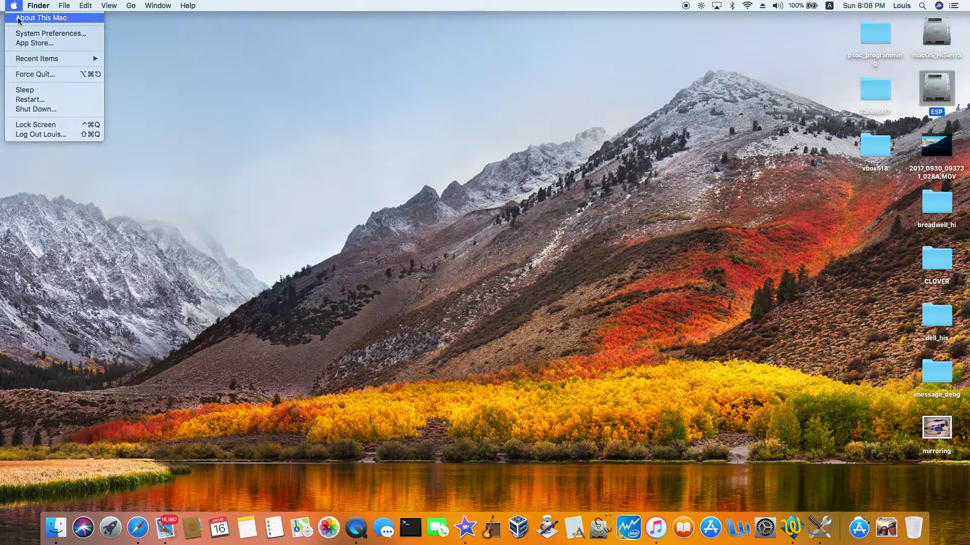
pyautogui.click(234, 107)
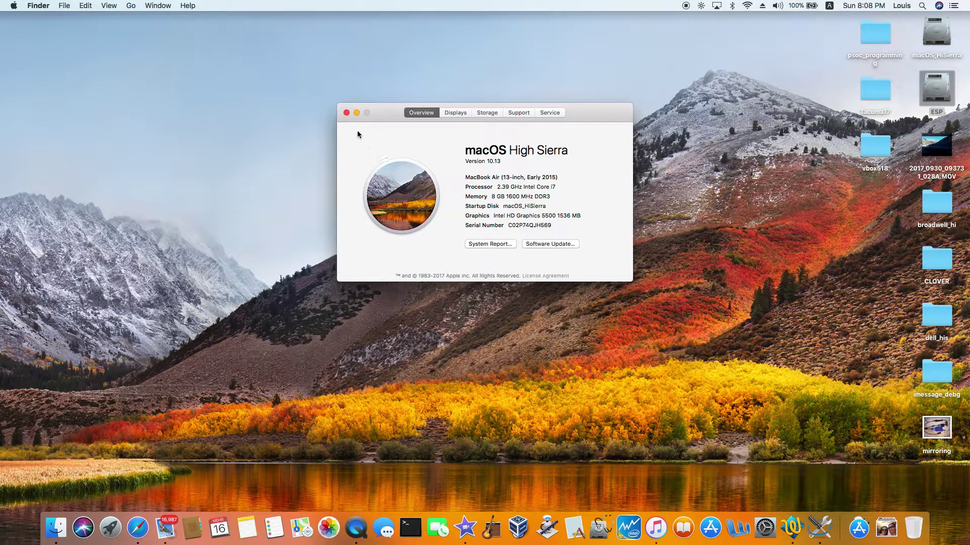
pyautogui.click(346, 112)
pyautogui.click(346, 113)
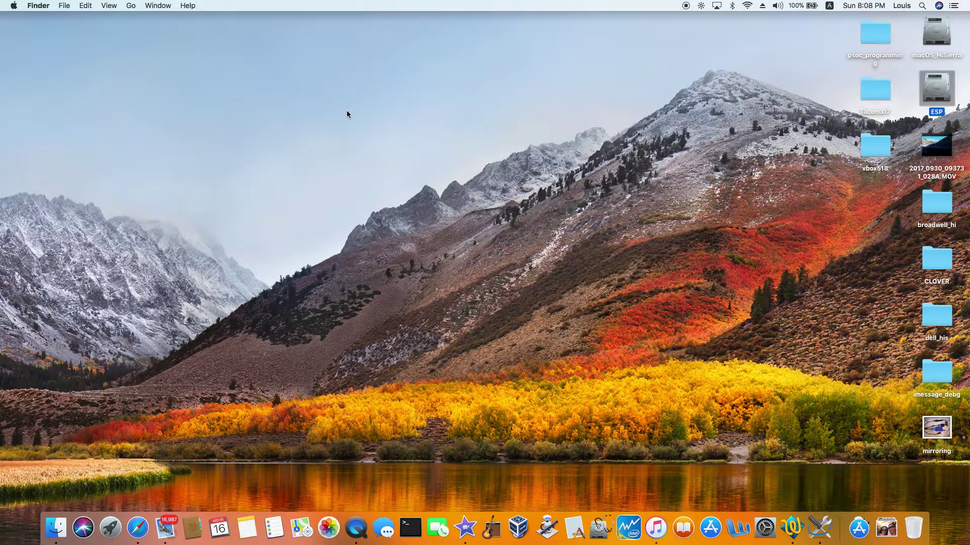
pyautogui.click(13, 6)
pyautogui.click(41, 17)
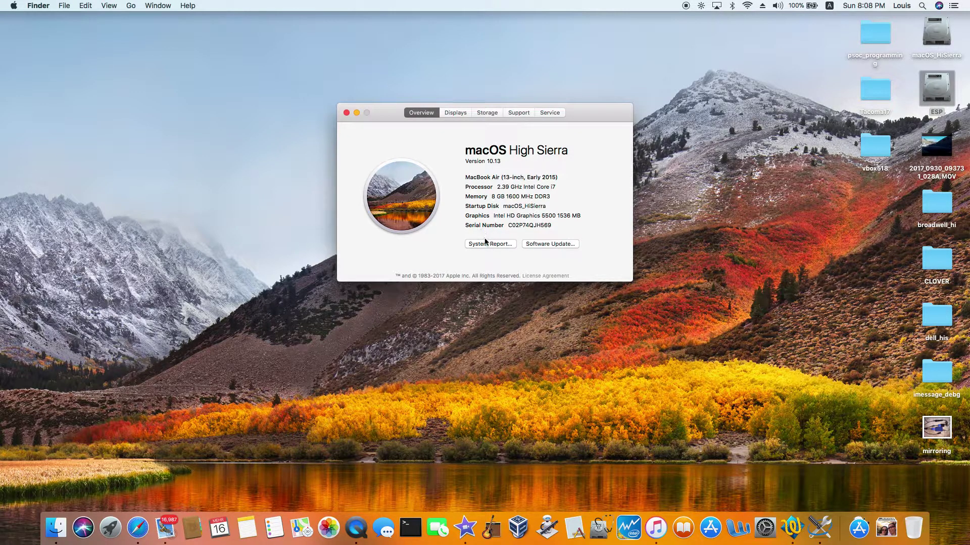
pyautogui.click(548, 217)
pyautogui.moveTo(548, 217); pyautogui.dragTo(556, 219)
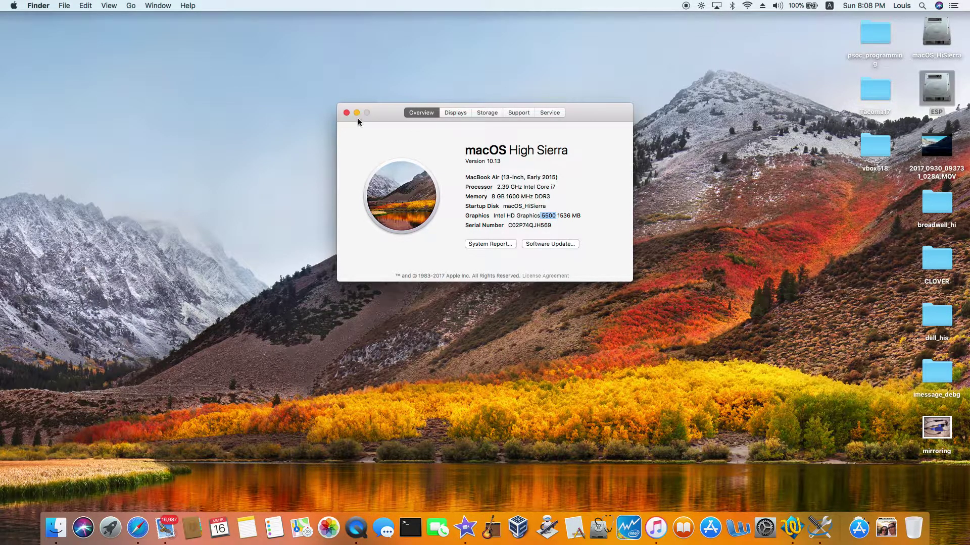